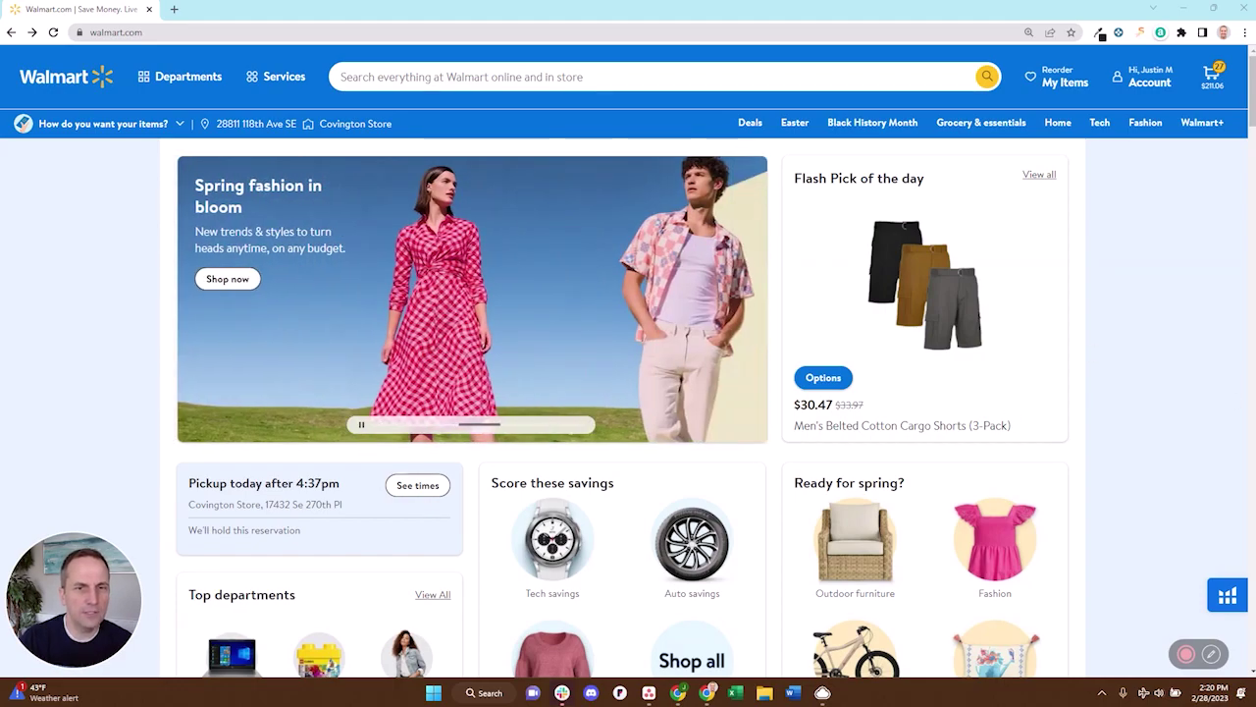
Step: Search Walmart.com for 'cam' and choose the camera tripods suggestion
scroll(1095, 325, down, 3)
scroll(1094, 325, down, 2)
scroll(1095, 325, up, 5)
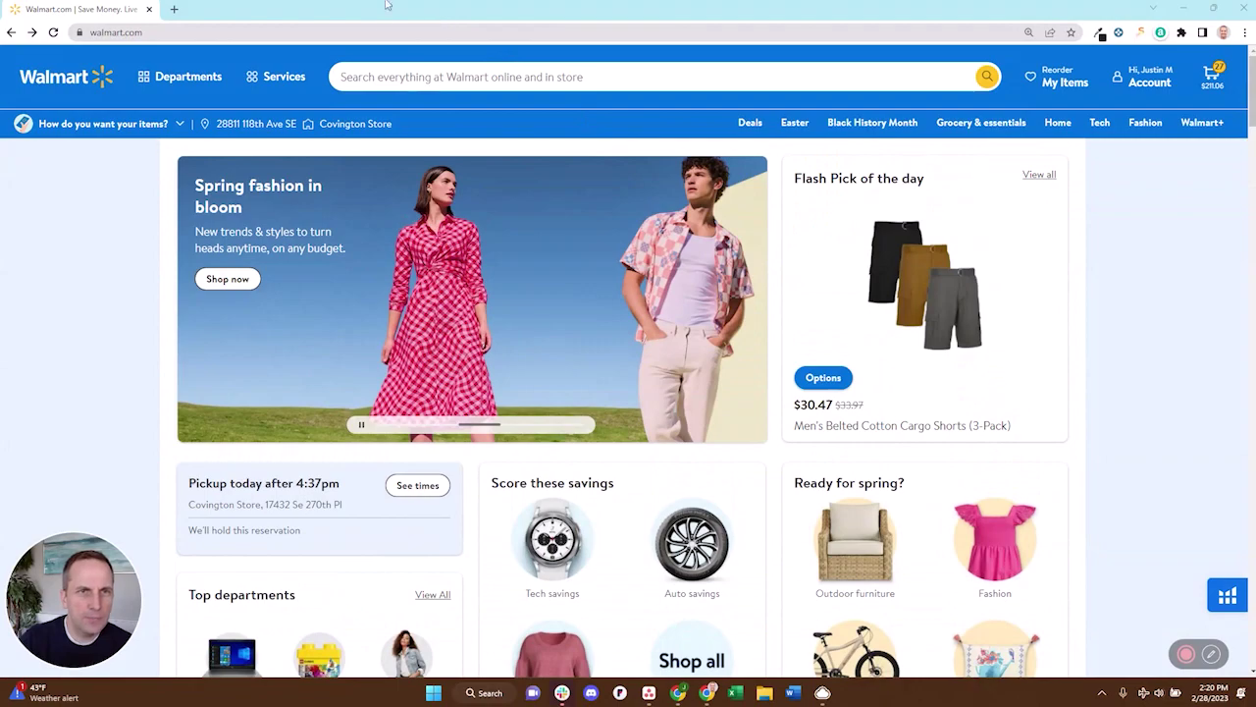
click(390, 85)
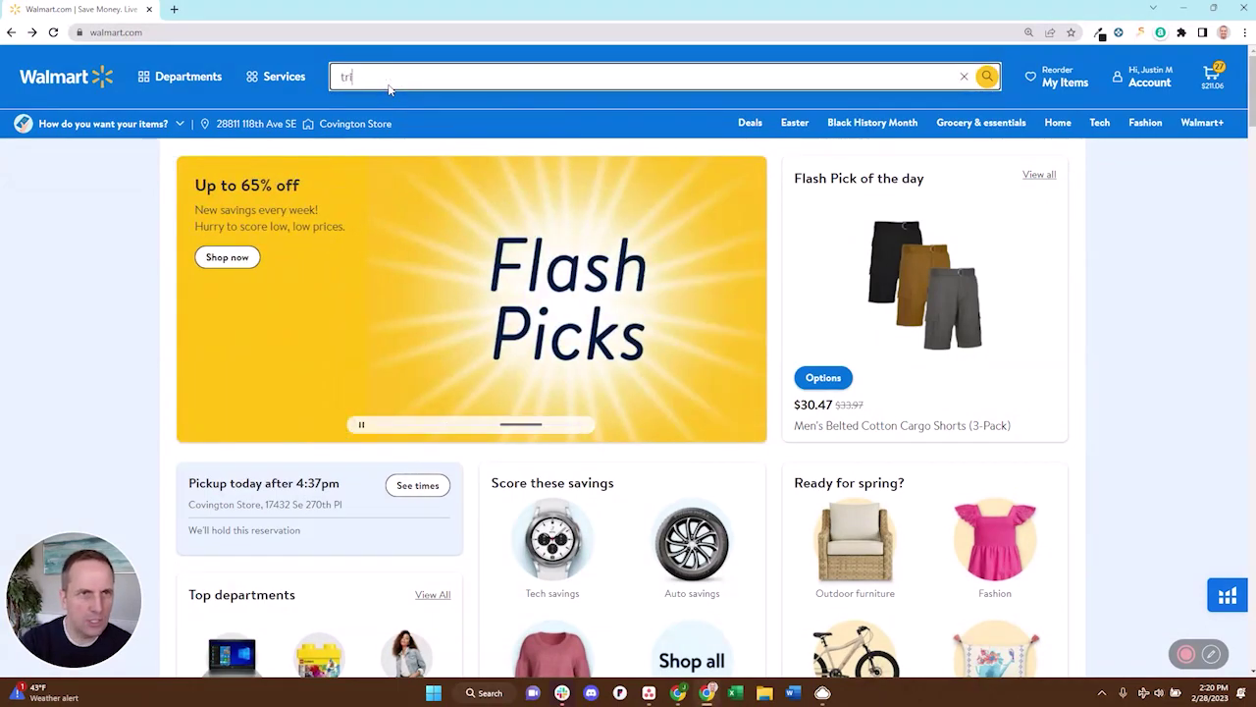
text(cam)
click(447, 237)
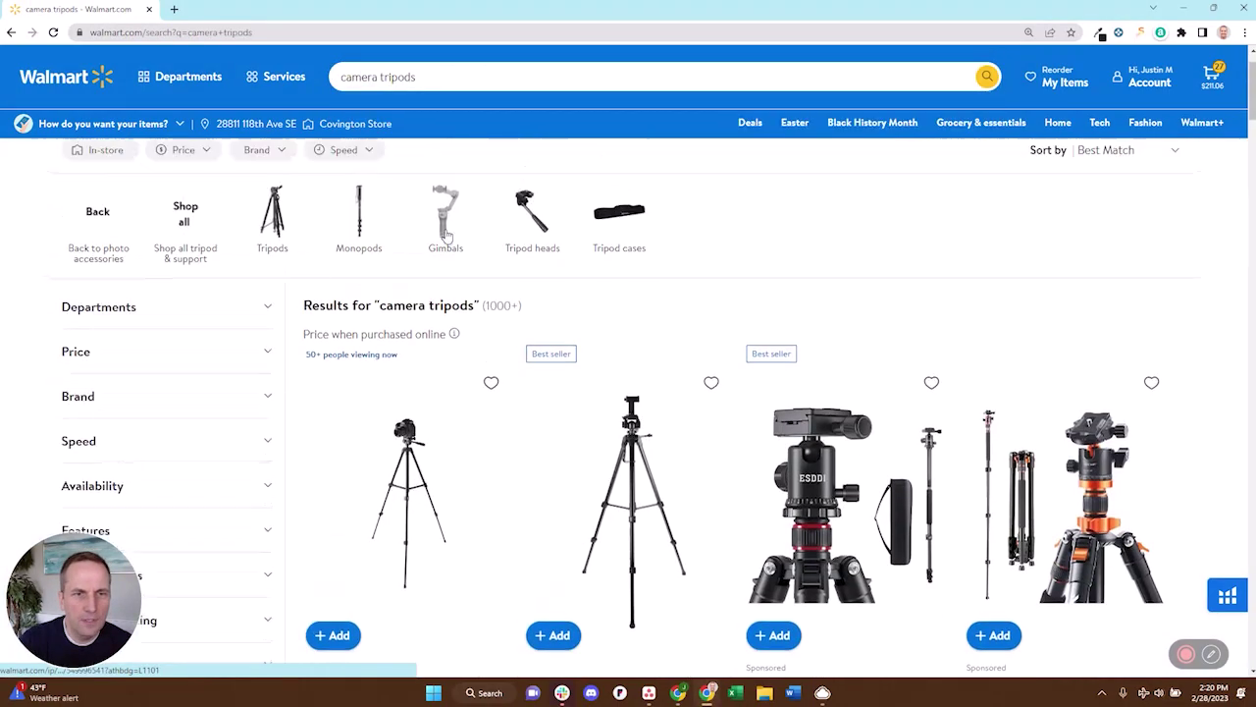
scroll(446, 235, down, 1)
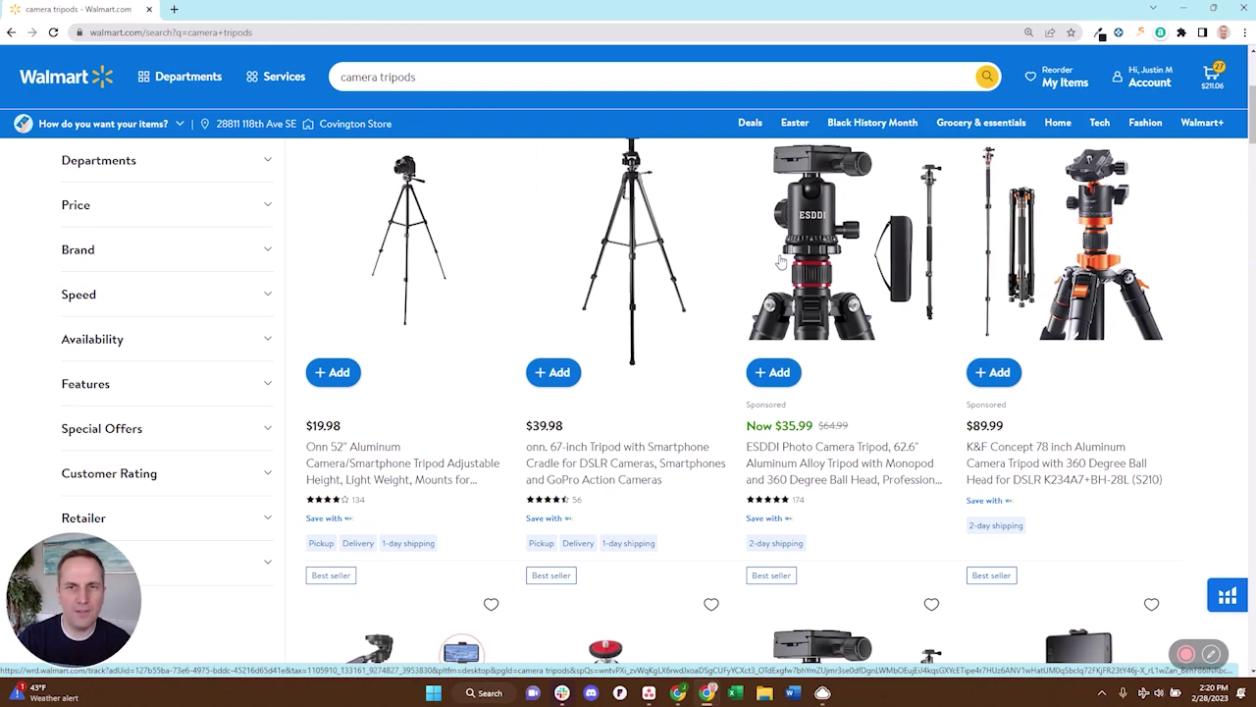
scroll(732, 259, down, 1)
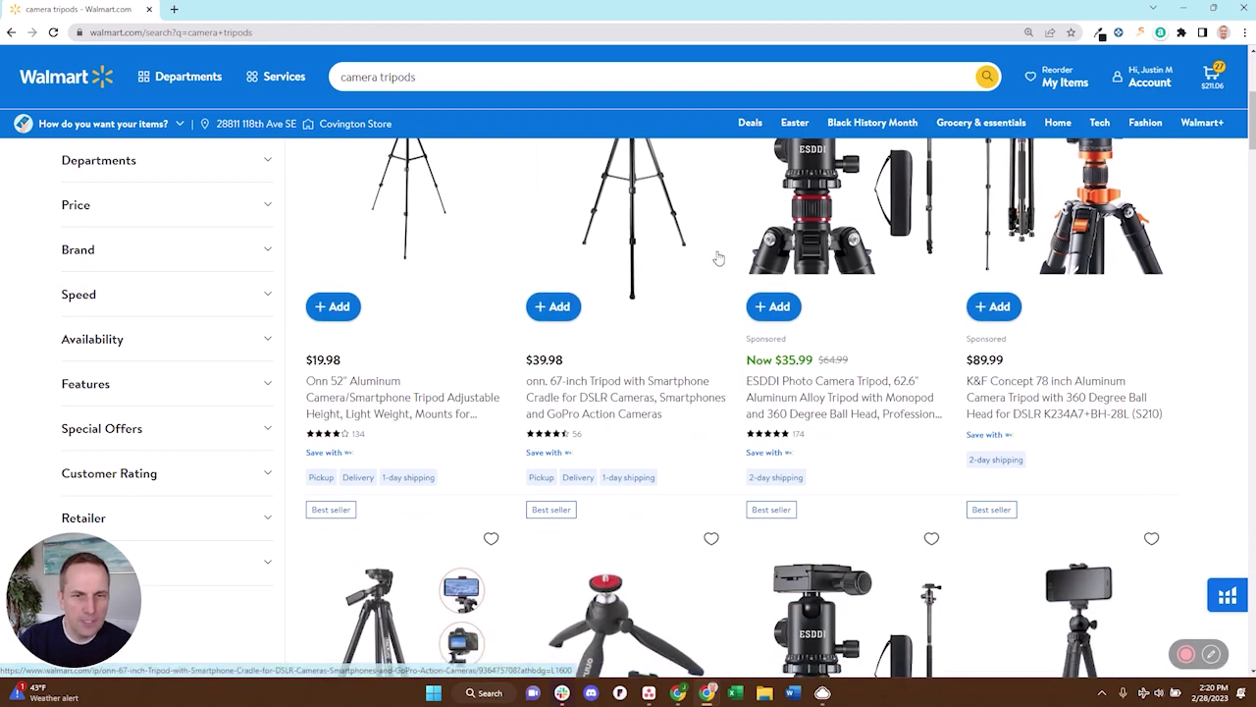
Step: Open the Onn, ESDDI, K&F Concept and another tripod listing in new tabs; view Onn's tab
right_click(361, 388)
click(400, 395)
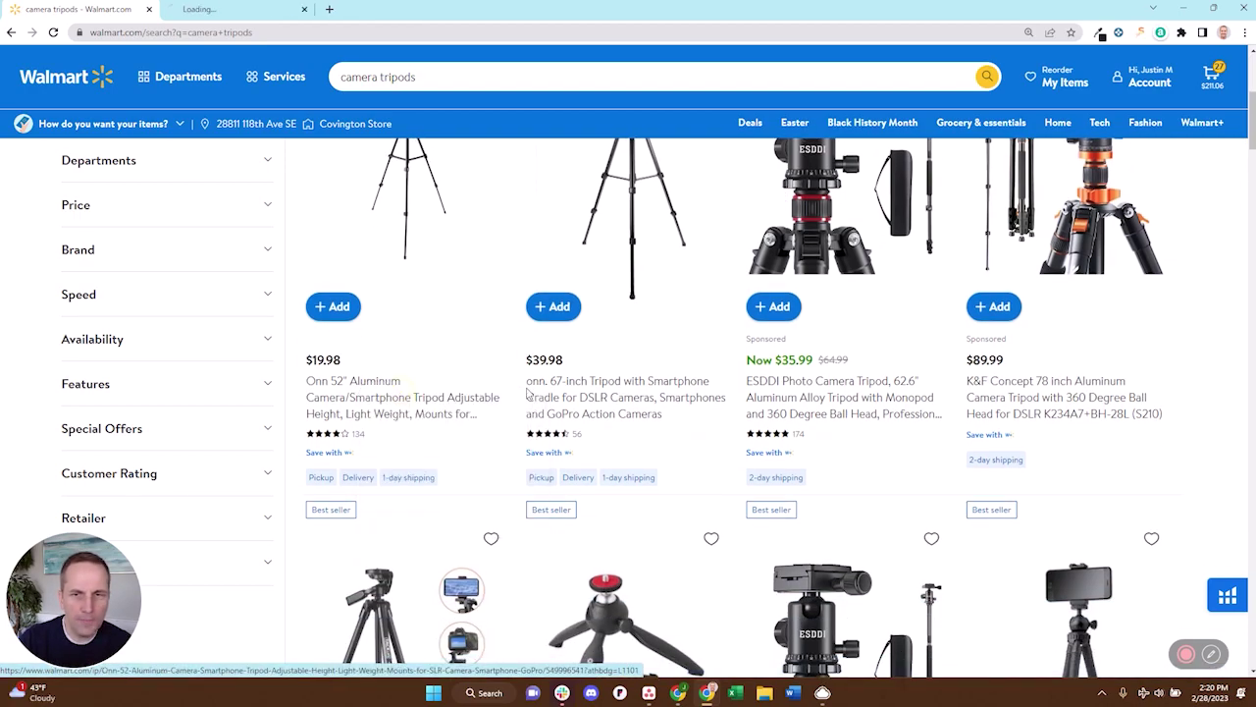
right_click(815, 389)
click(854, 394)
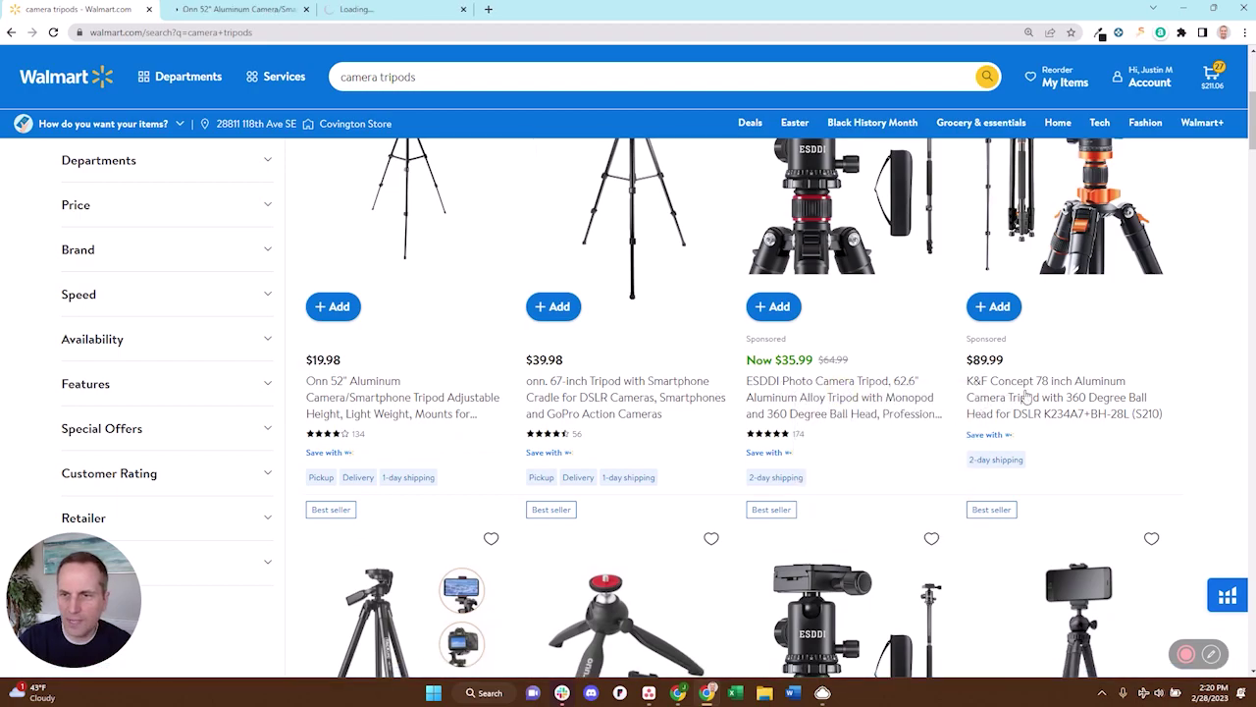
right_click(1041, 384)
click(1057, 392)
scroll(1056, 385, down, 10)
right_click(984, 324)
click(1016, 337)
key(ctrl+Tab)
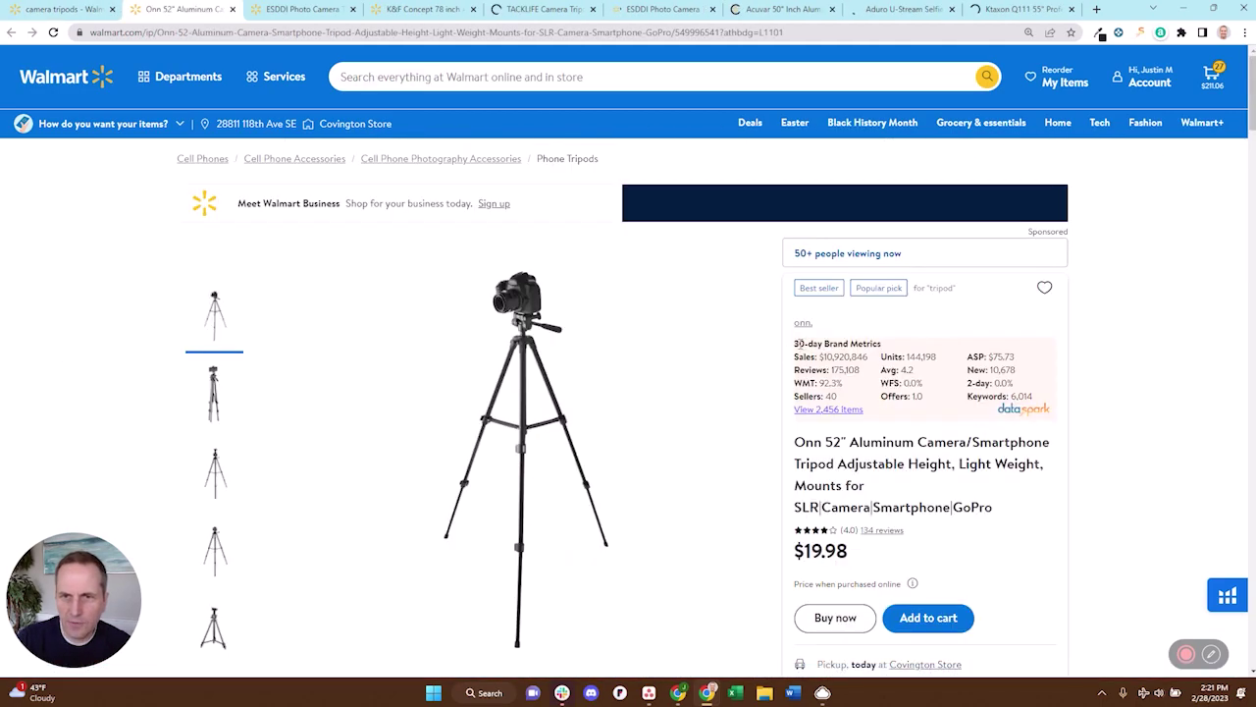
drag(798, 344, 990, 383)
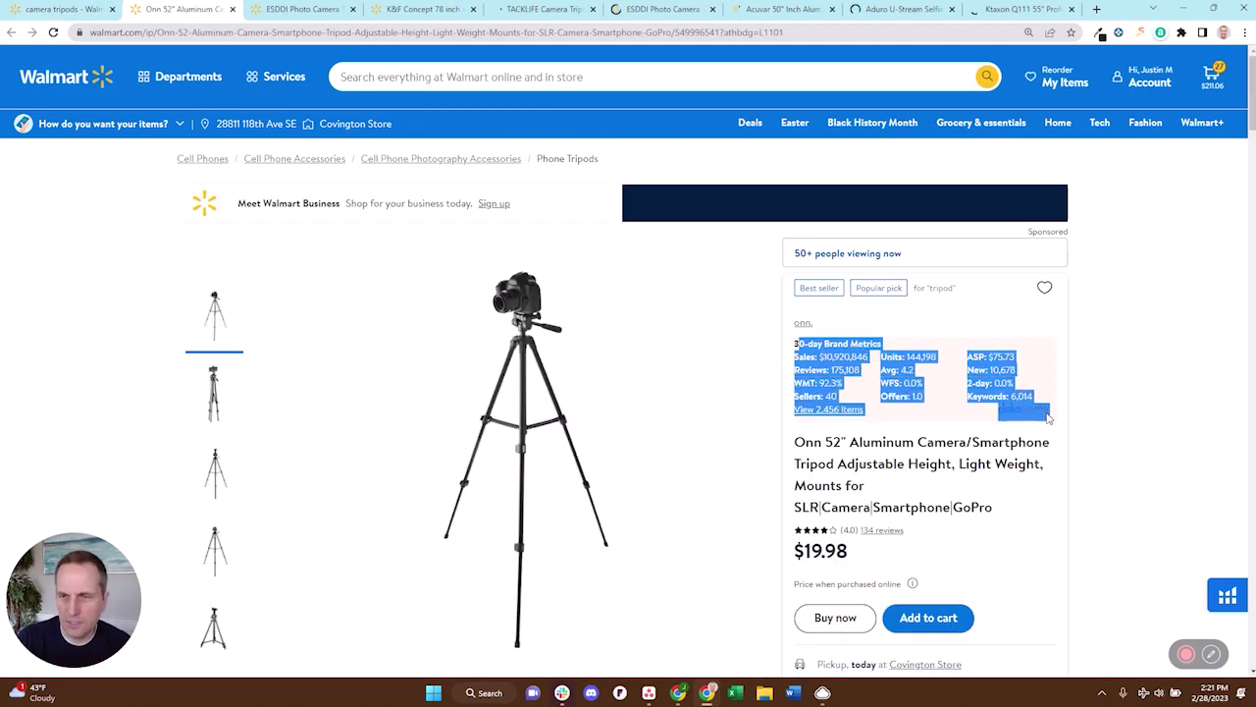
click(825, 422)
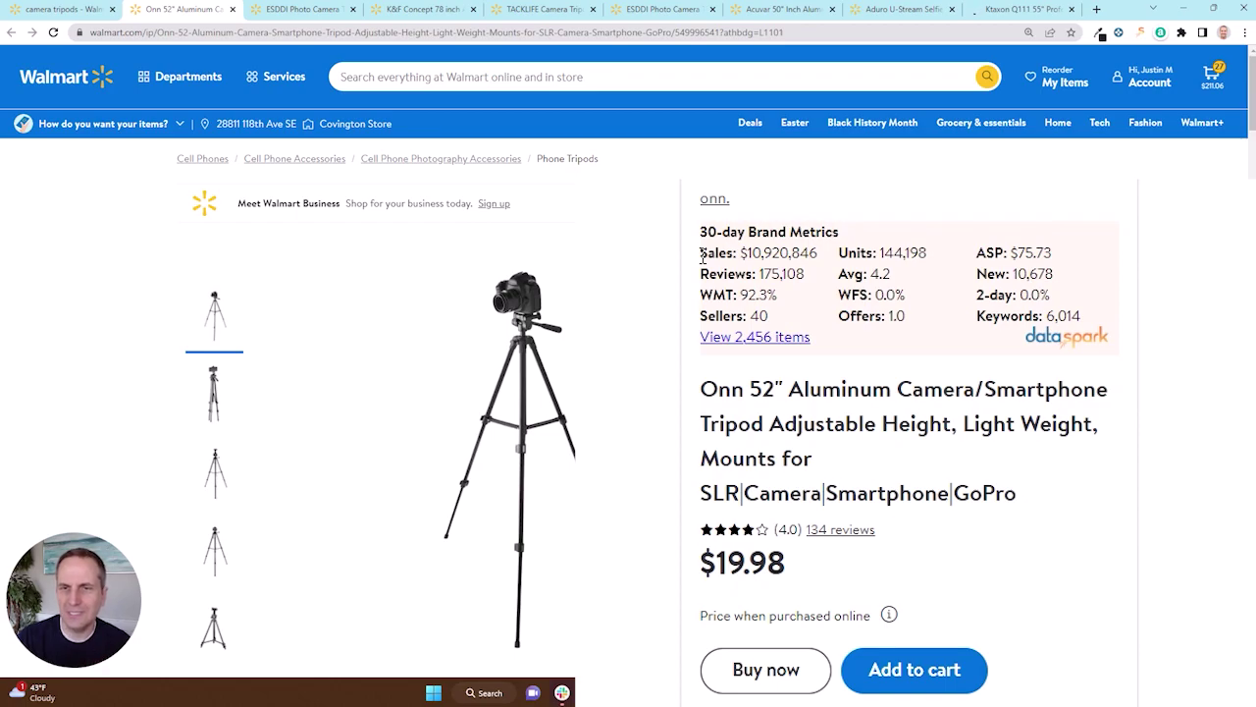
drag(702, 255, 818, 253)
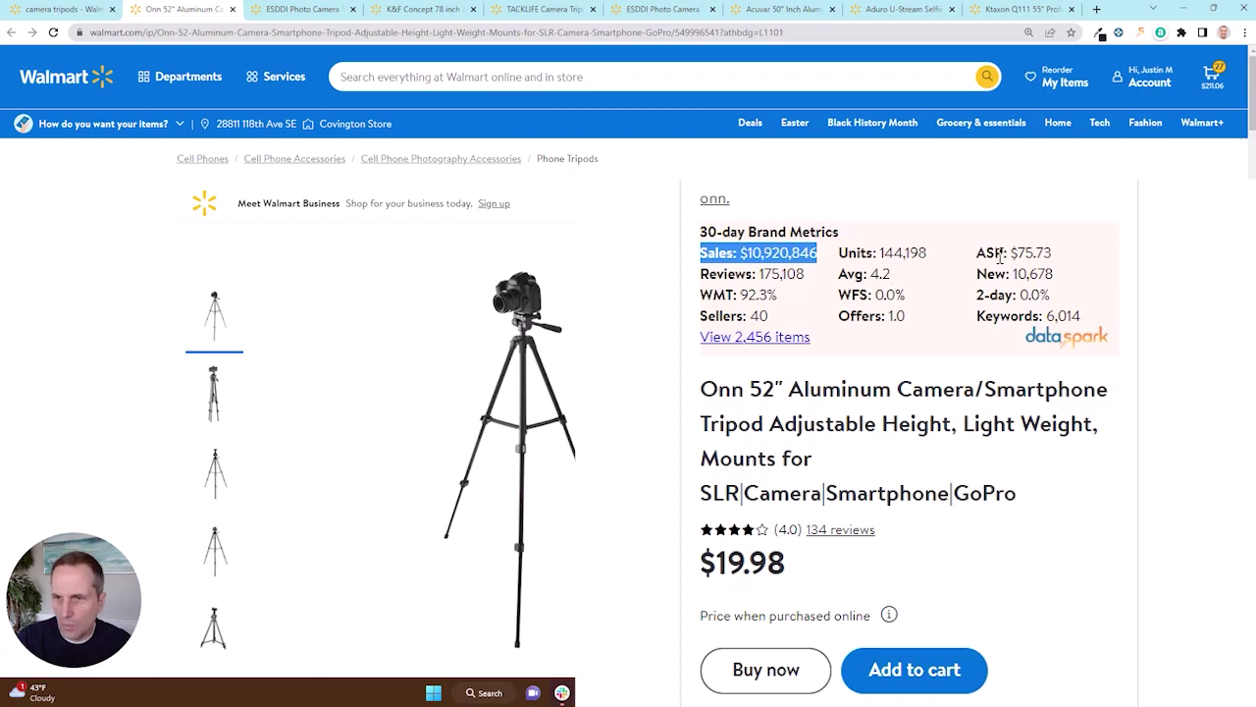
drag(977, 258, 1067, 261)
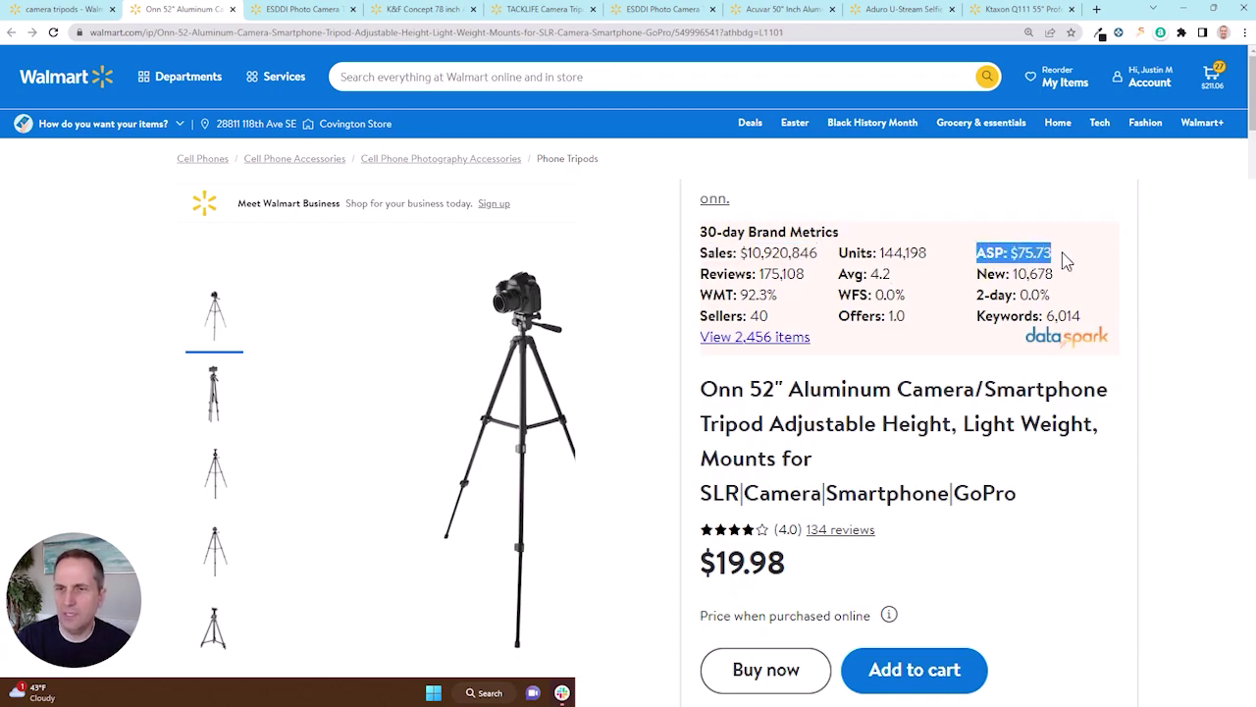
scroll(805, 588, down, 1)
scroll(805, 589, up, 1)
click(783, 577)
drag(782, 577, 714, 574)
click(714, 275)
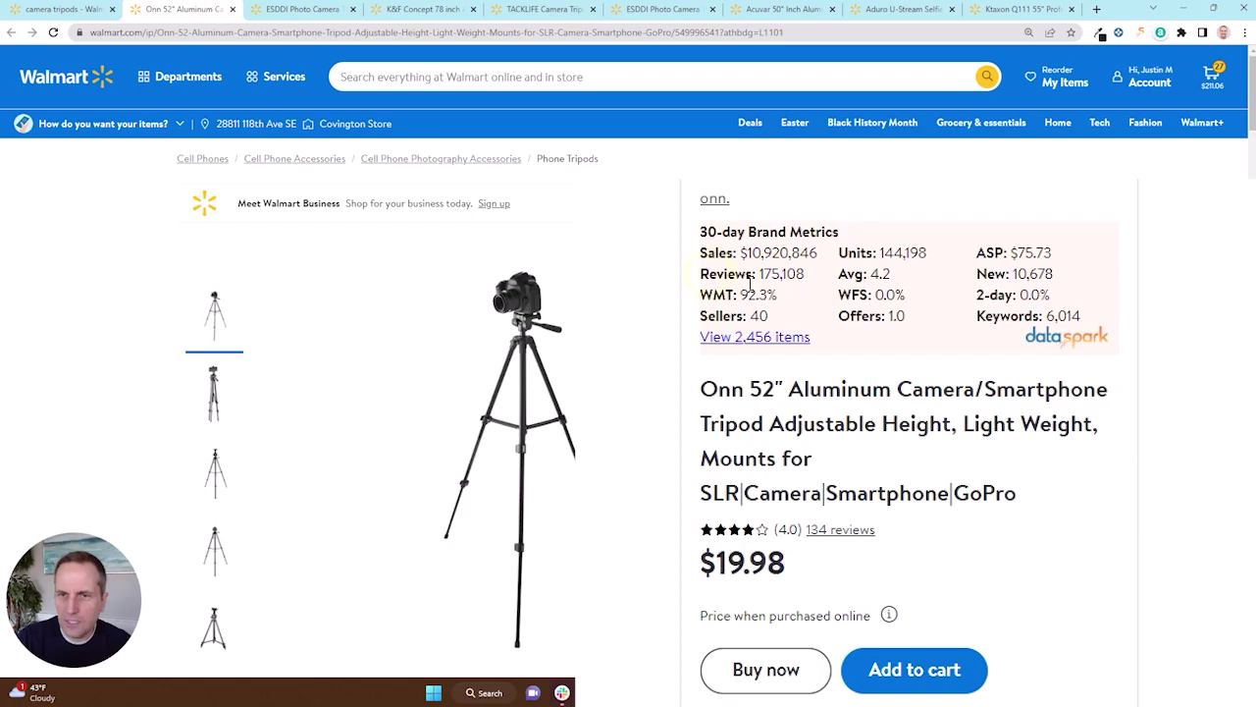
drag(758, 277, 813, 282)
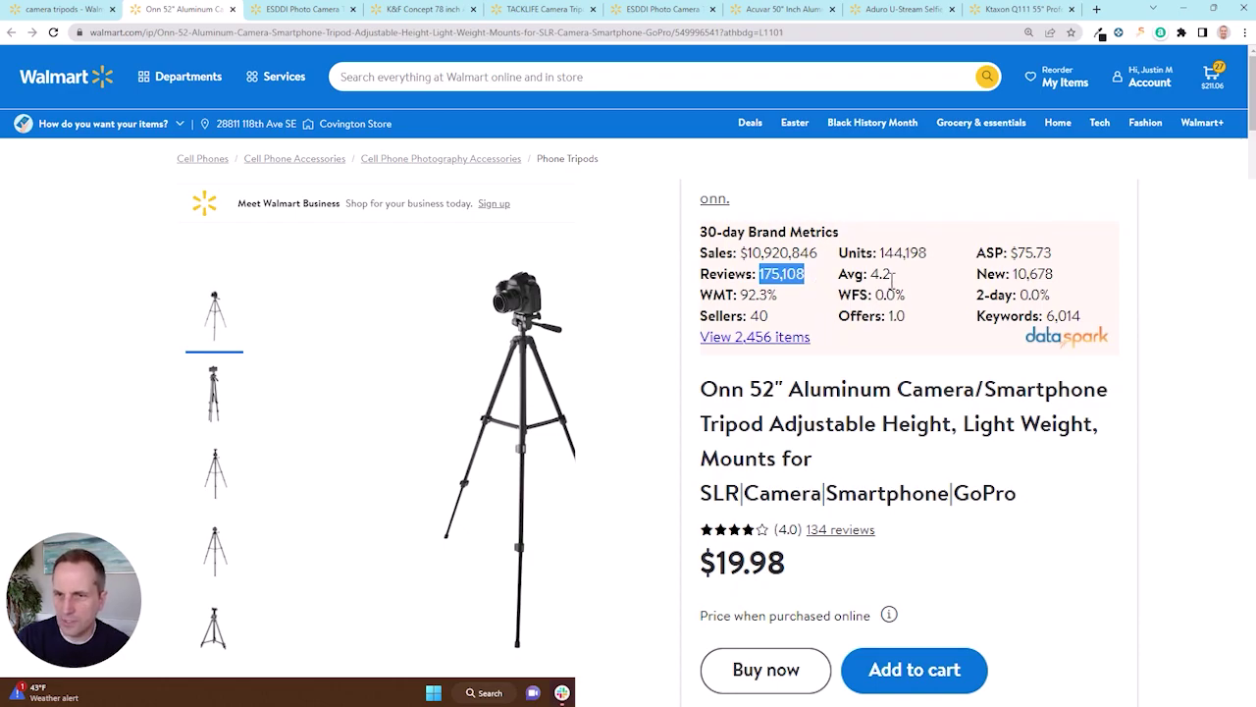
drag(905, 278, 870, 278)
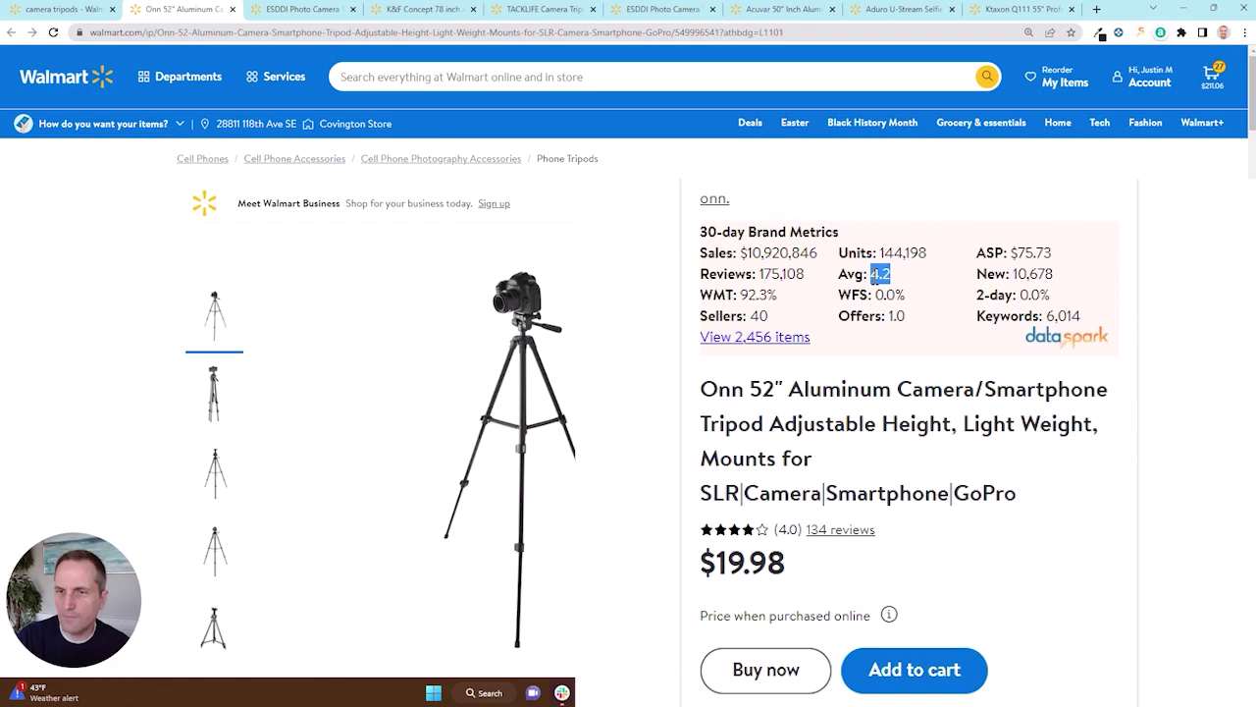
click(982, 279)
drag(1058, 279, 1014, 294)
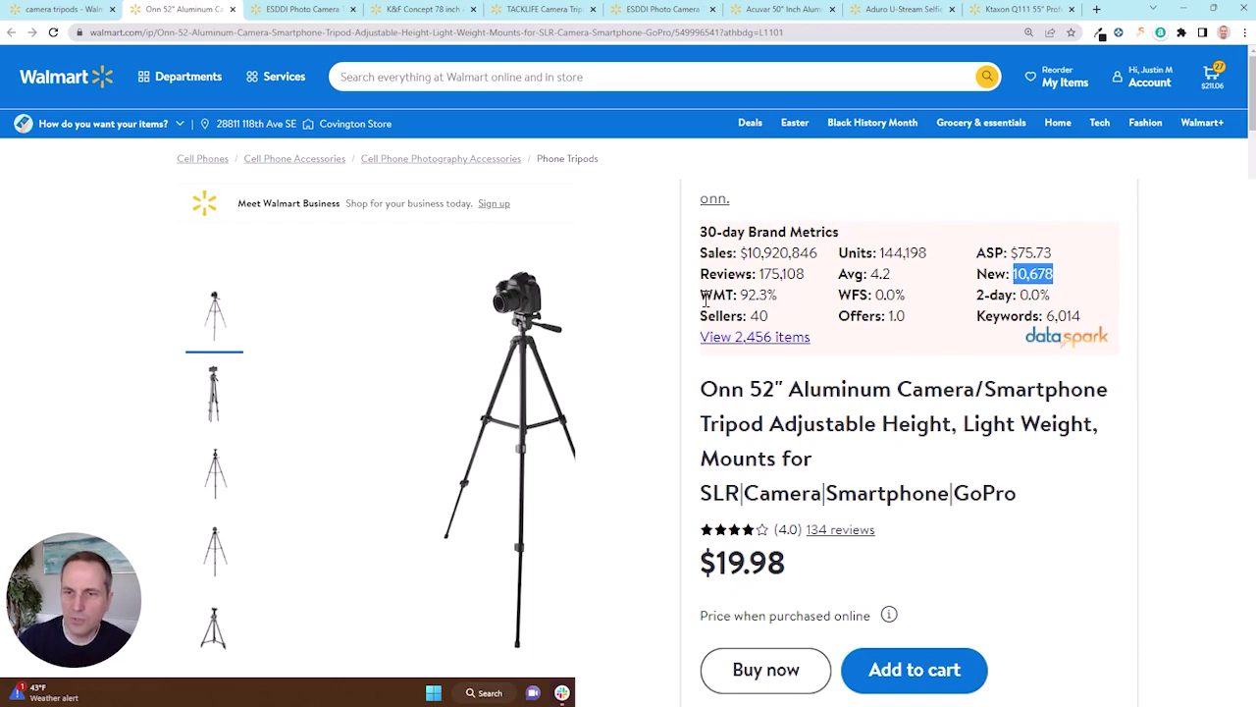
drag(779, 298, 743, 300)
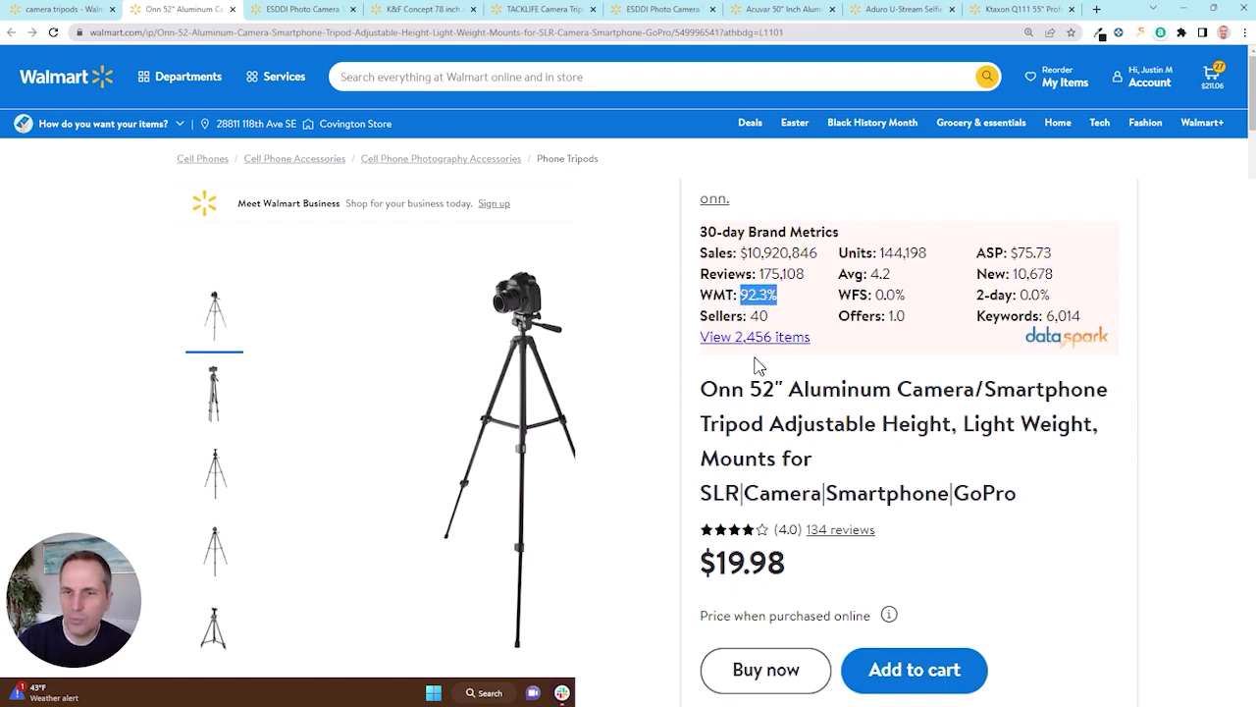
drag(937, 251, 859, 273)
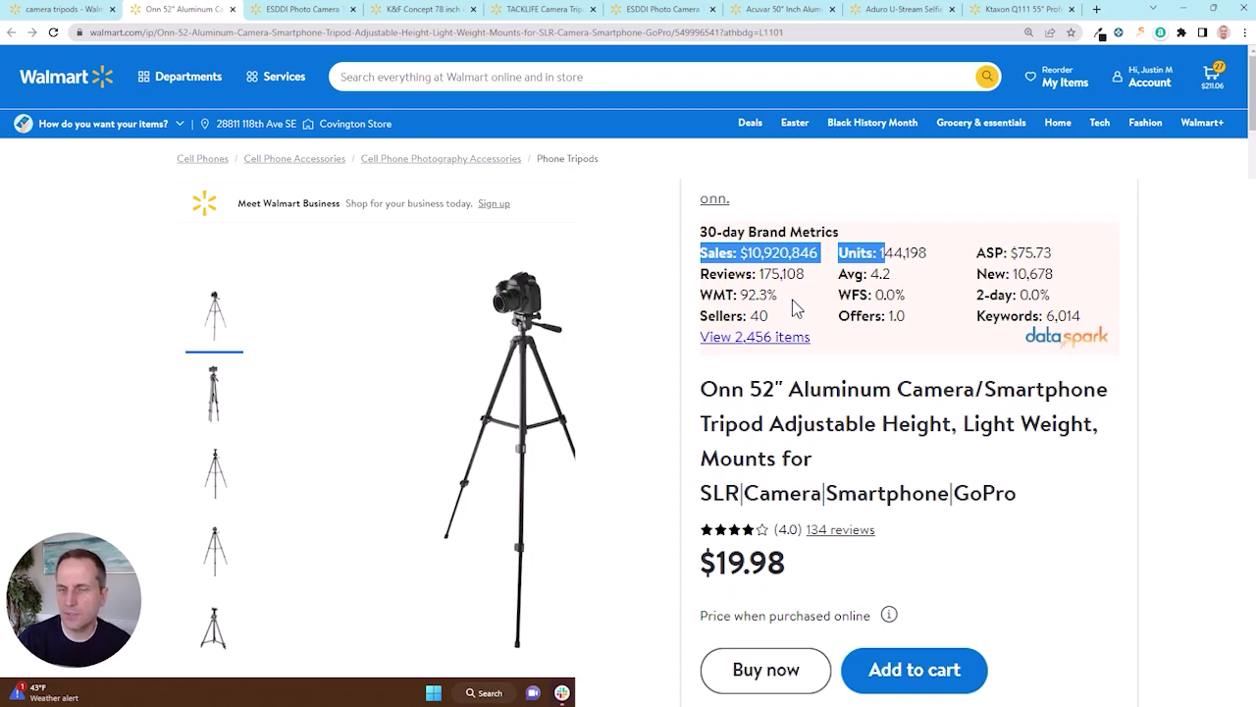
drag(913, 297, 876, 306)
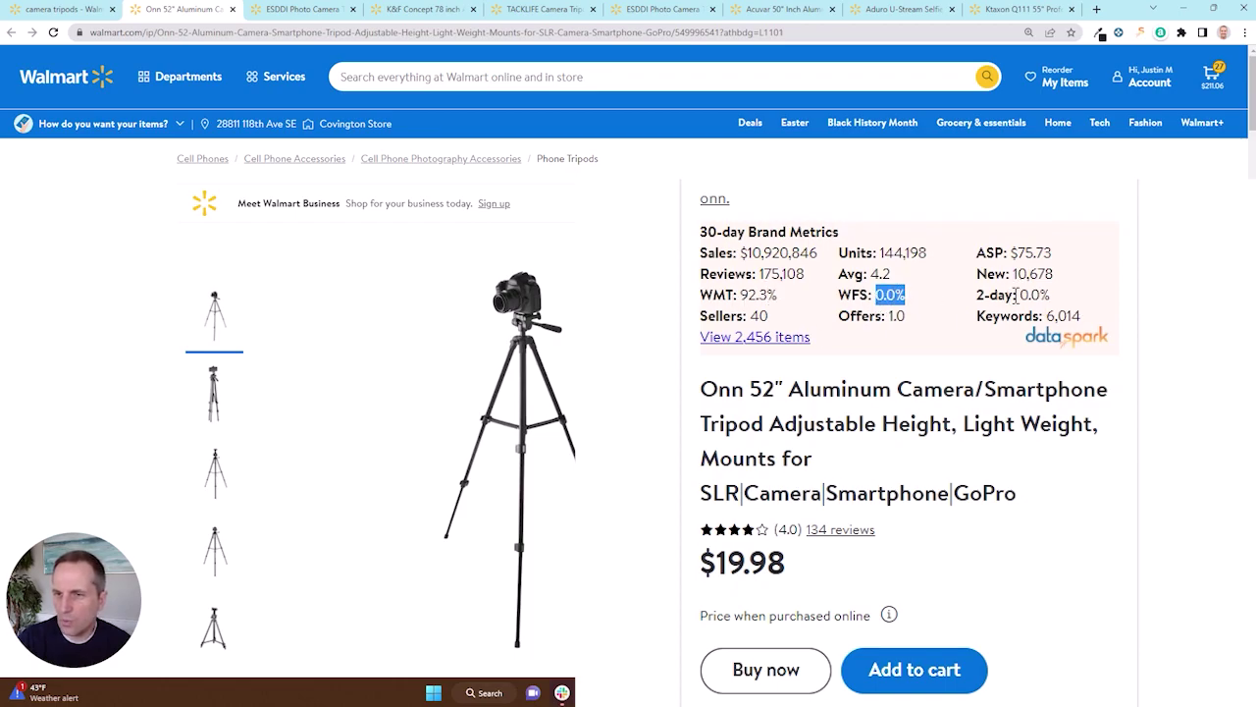
double_click(760, 315)
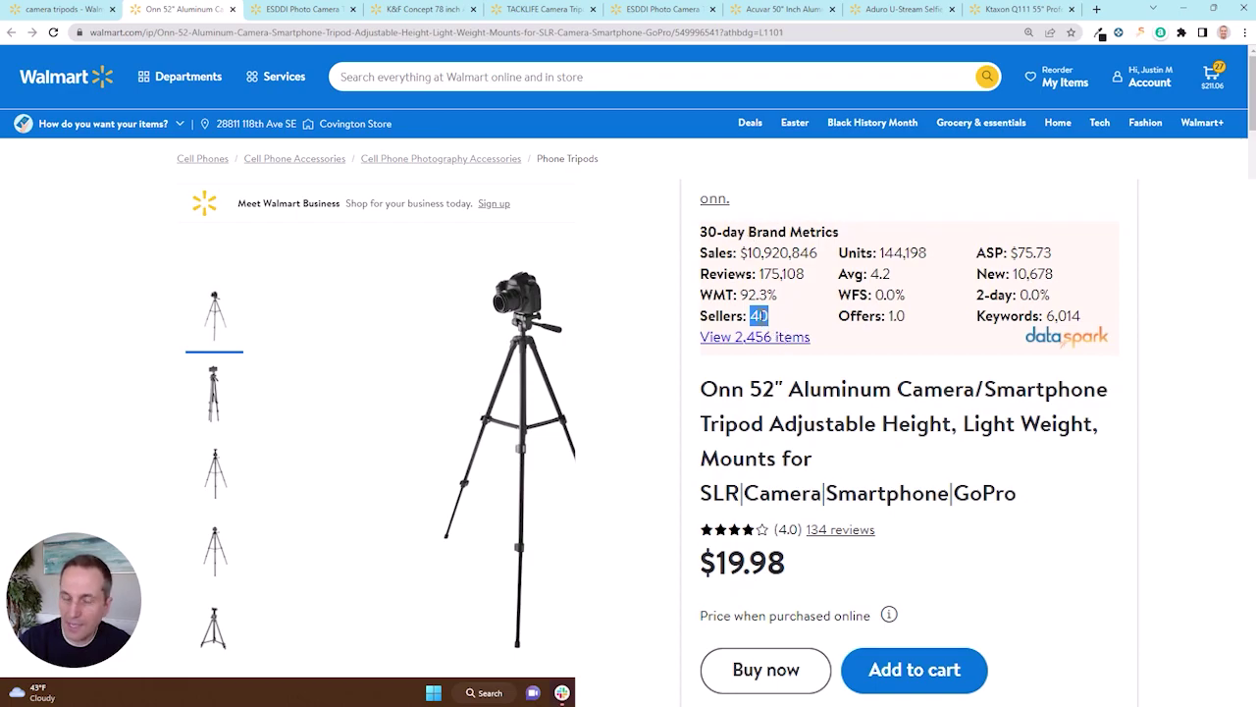
drag(912, 316, 887, 318)
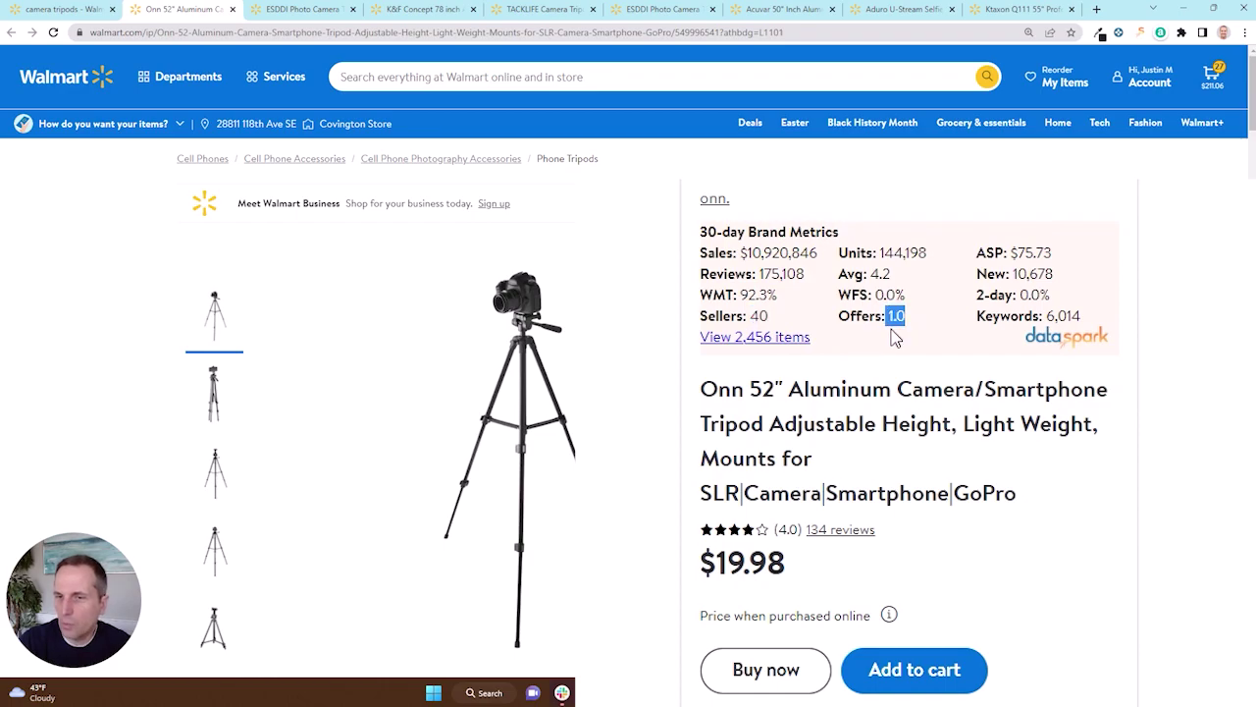
scroll(859, 393, down, 5)
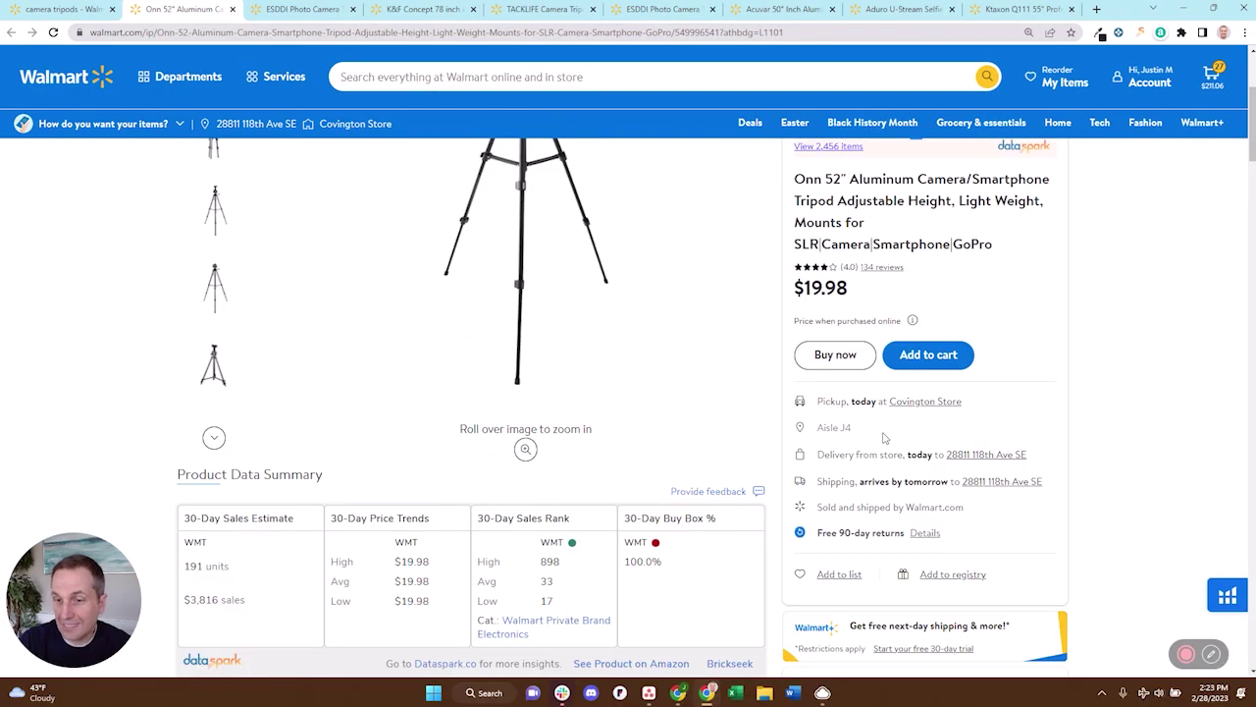
scroll(864, 442, down, 1)
scroll(911, 433, up, 4)
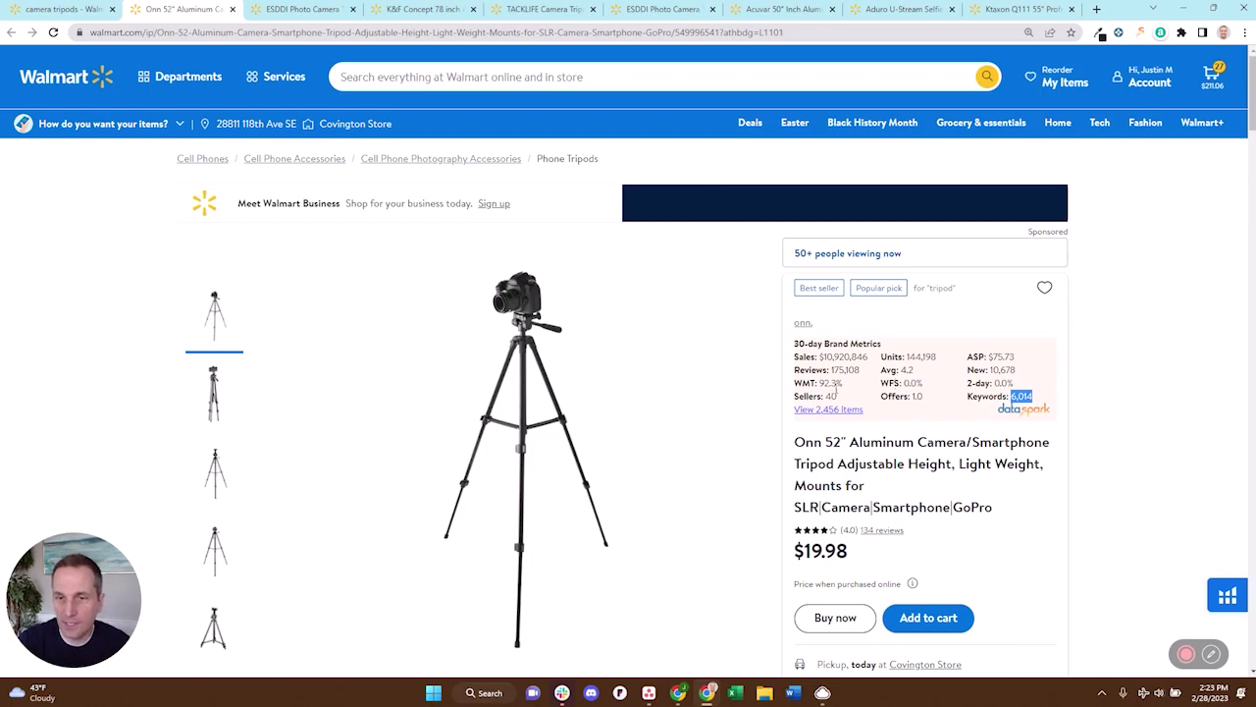
drag(842, 383, 819, 382)
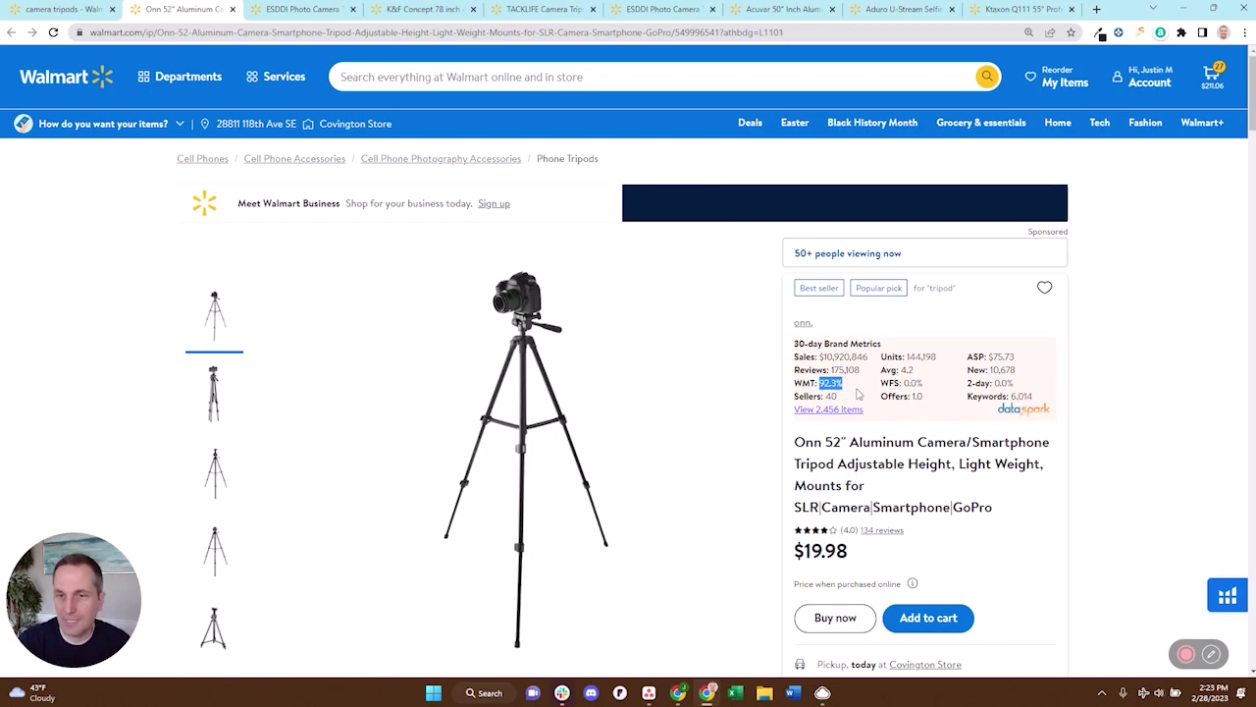
click(927, 383)
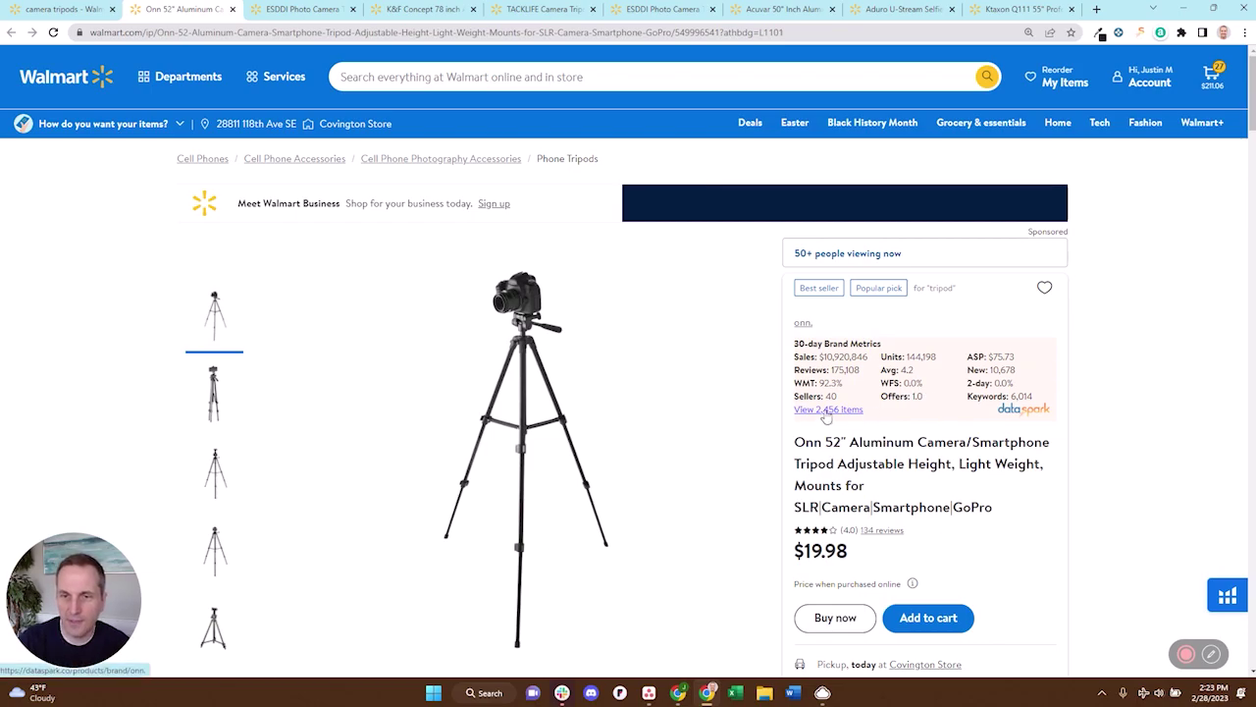
Step: Open DataSpark's 'View 2,456 Items' table for brand onn. and highlight its Brand Equals onn. criterion
click(828, 412)
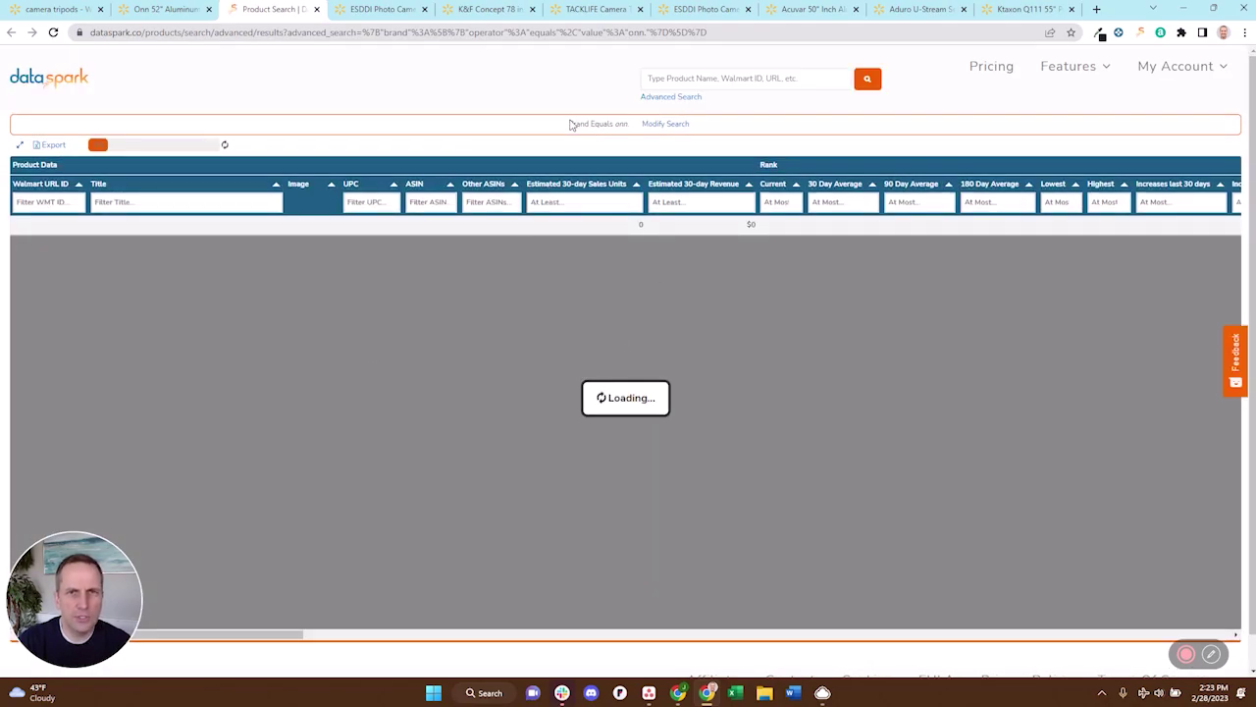
drag(564, 126, 634, 128)
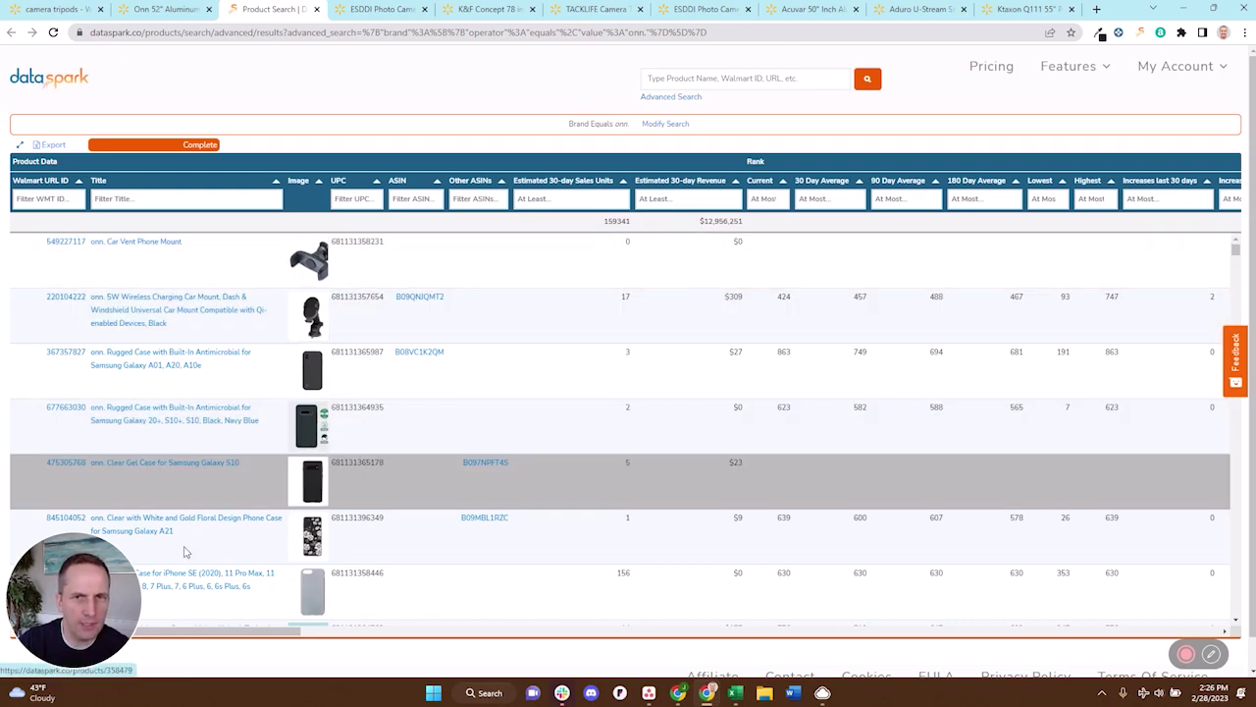
Step: Sort the onn. products by estimated 30-day sales units, highest first
click(623, 180)
click(623, 182)
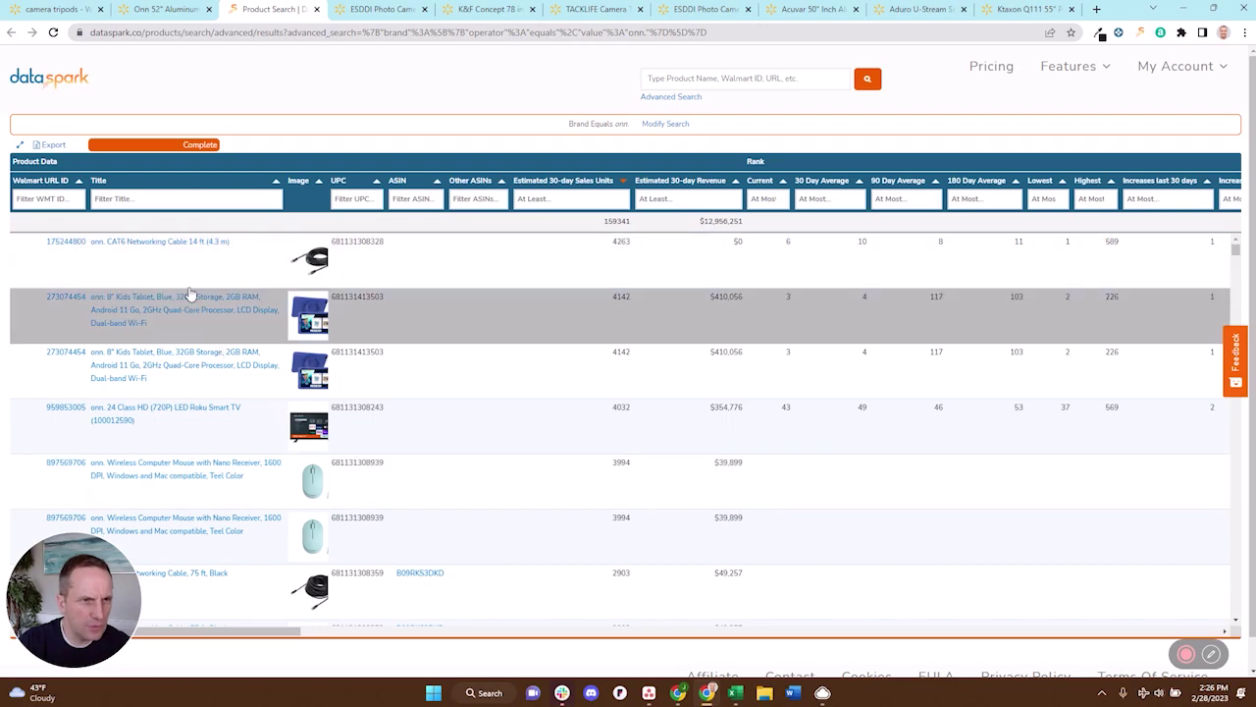
drag(266, 634, 644, 658)
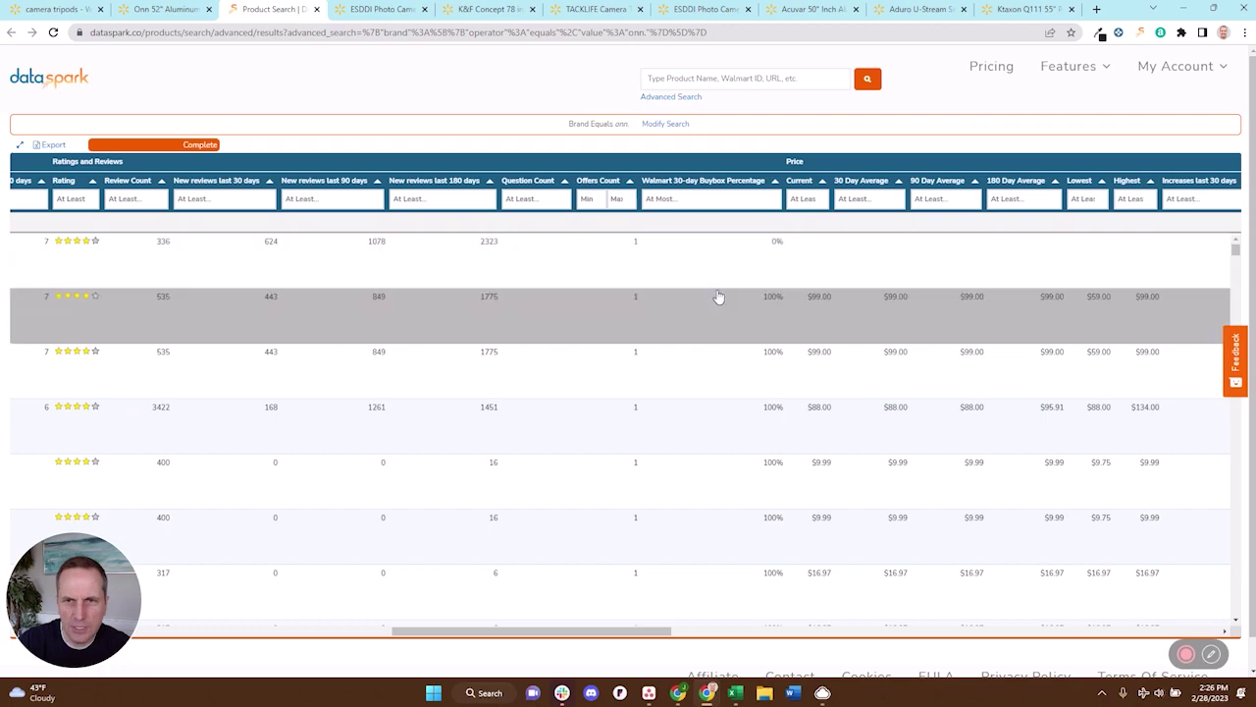
Step: Filter the onn. products to a Walmart 30-day buybox percentage of at most 0
scroll(720, 294, down, 1)
scroll(720, 306, down, 4)
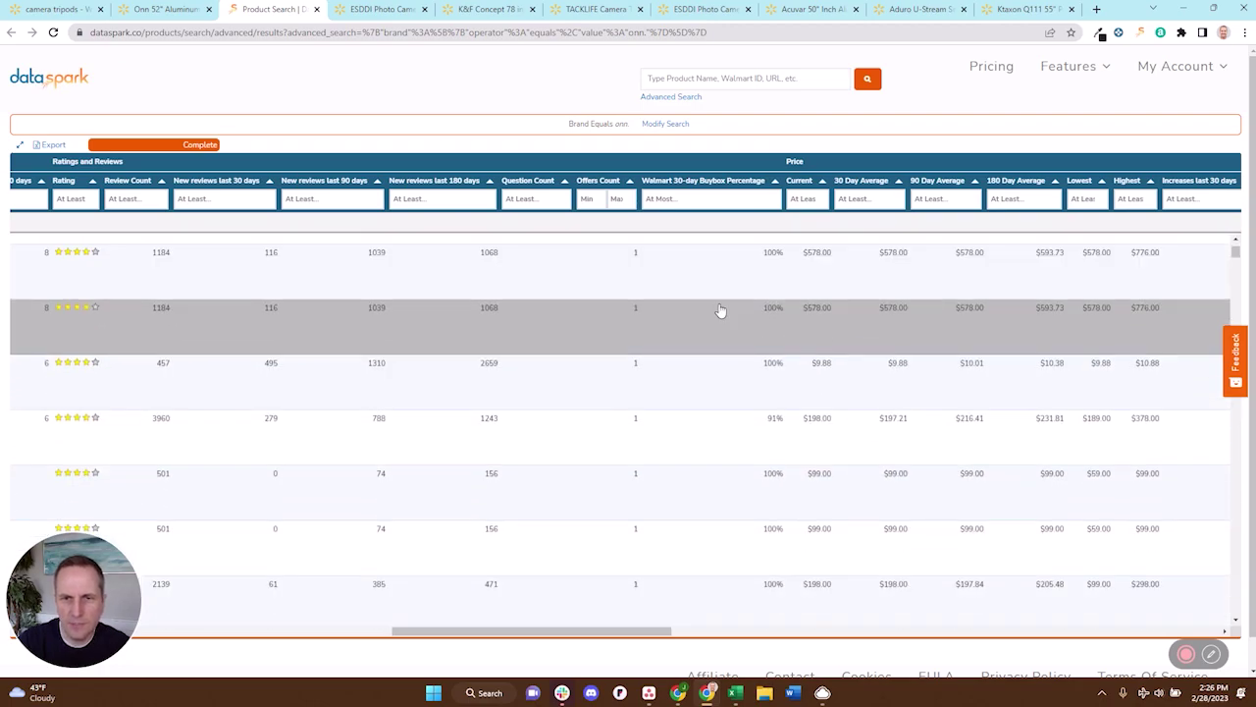
scroll(721, 310, down, 5)
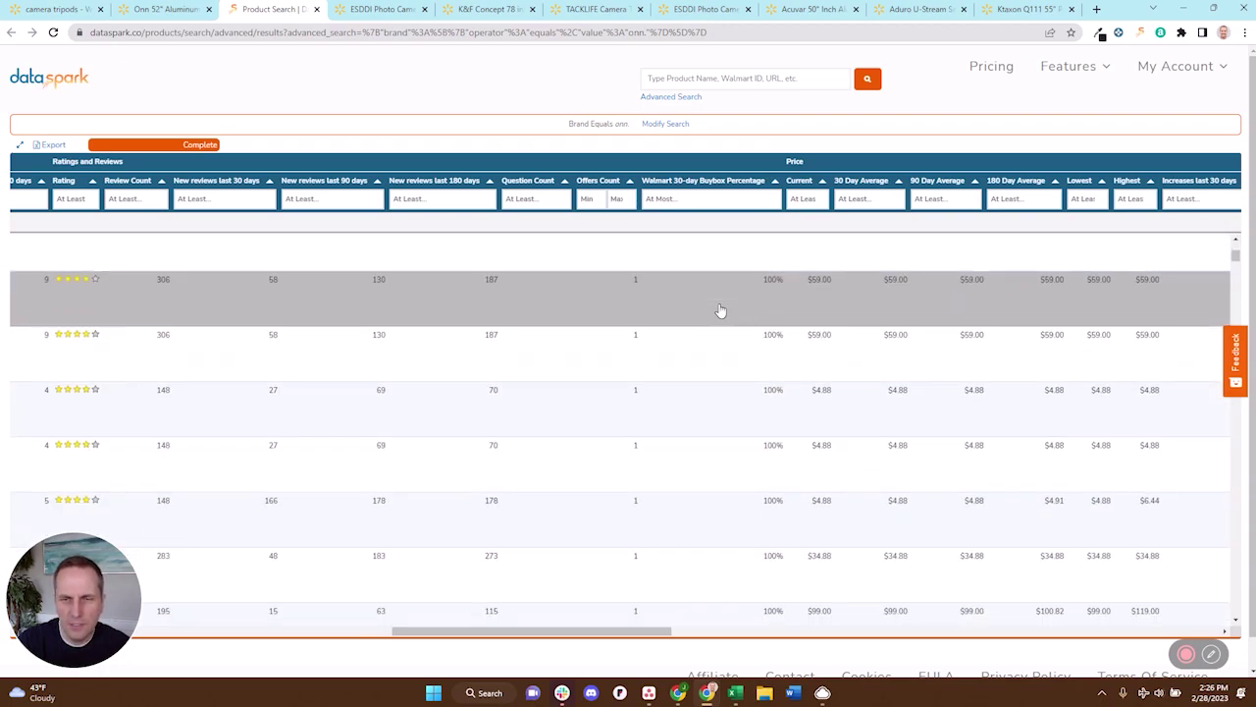
scroll(721, 310, down, 5)
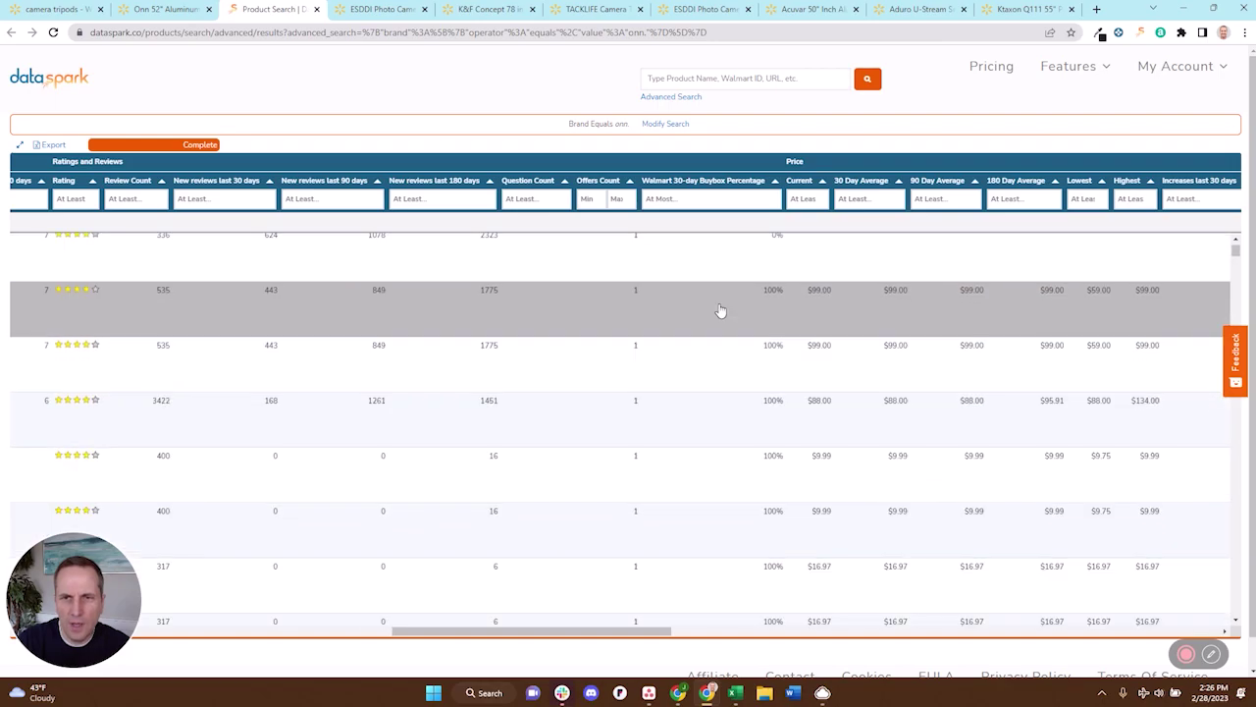
click(710, 198)
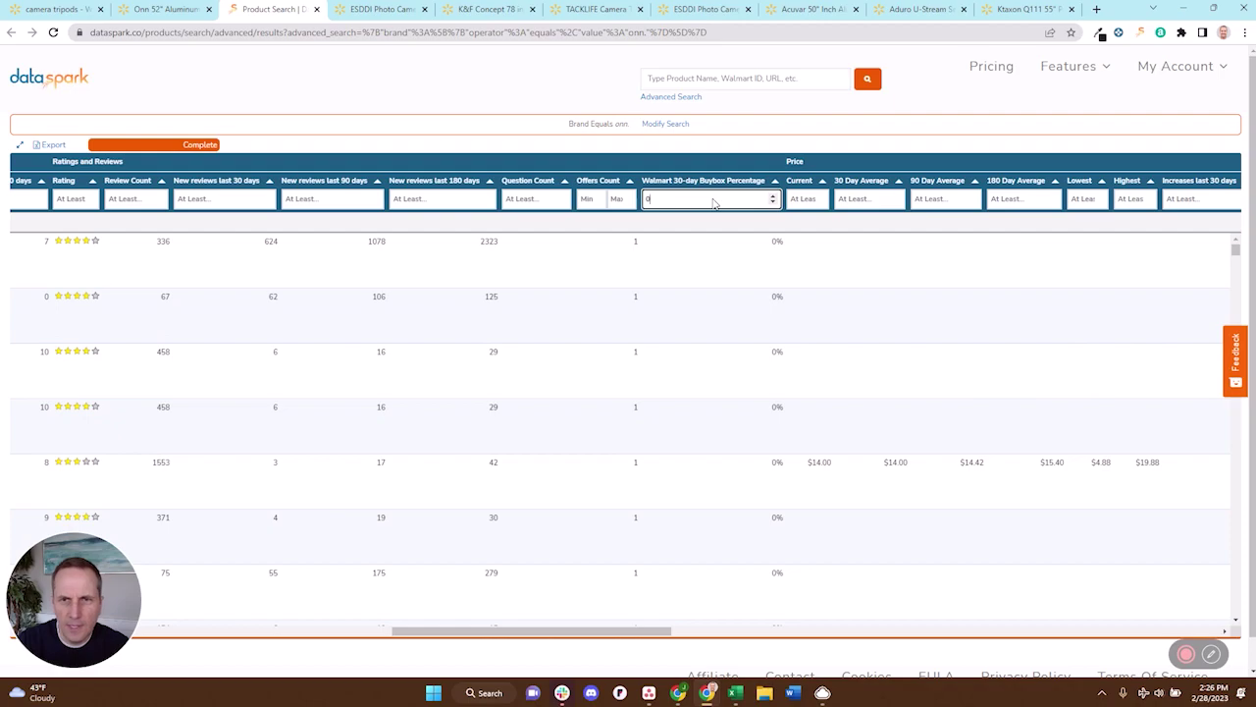
scroll(711, 324, down, 5)
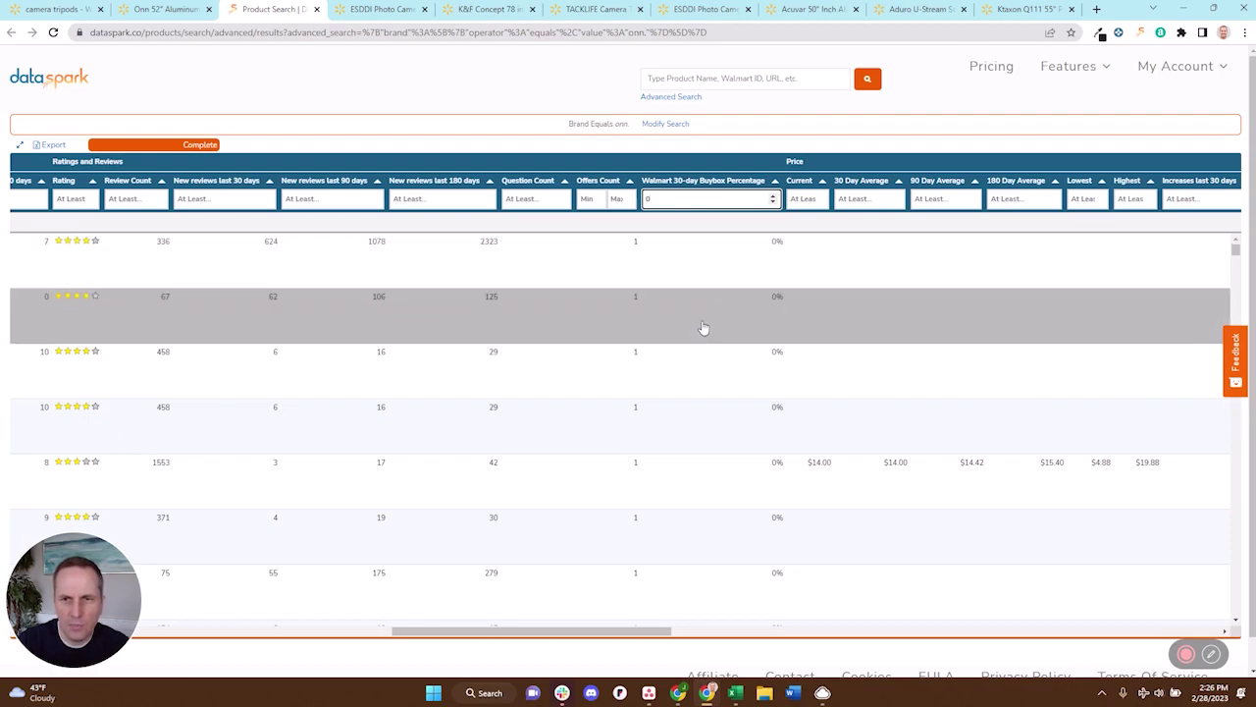
scroll(704, 344, down, 5)
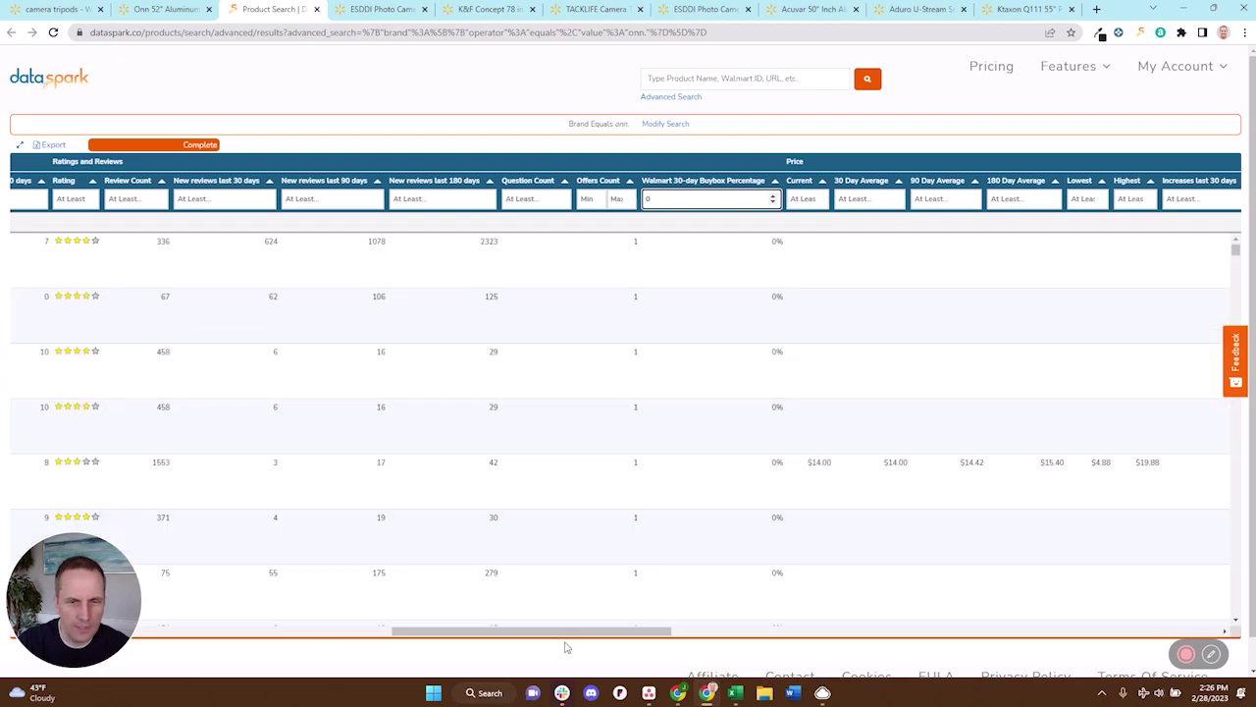
drag(564, 644, 876, 640)
Step: Exclude 2-day shipping items, toggle the WFS filter on and off, and return to Product Data columns
scroll(832, 461, down, 1)
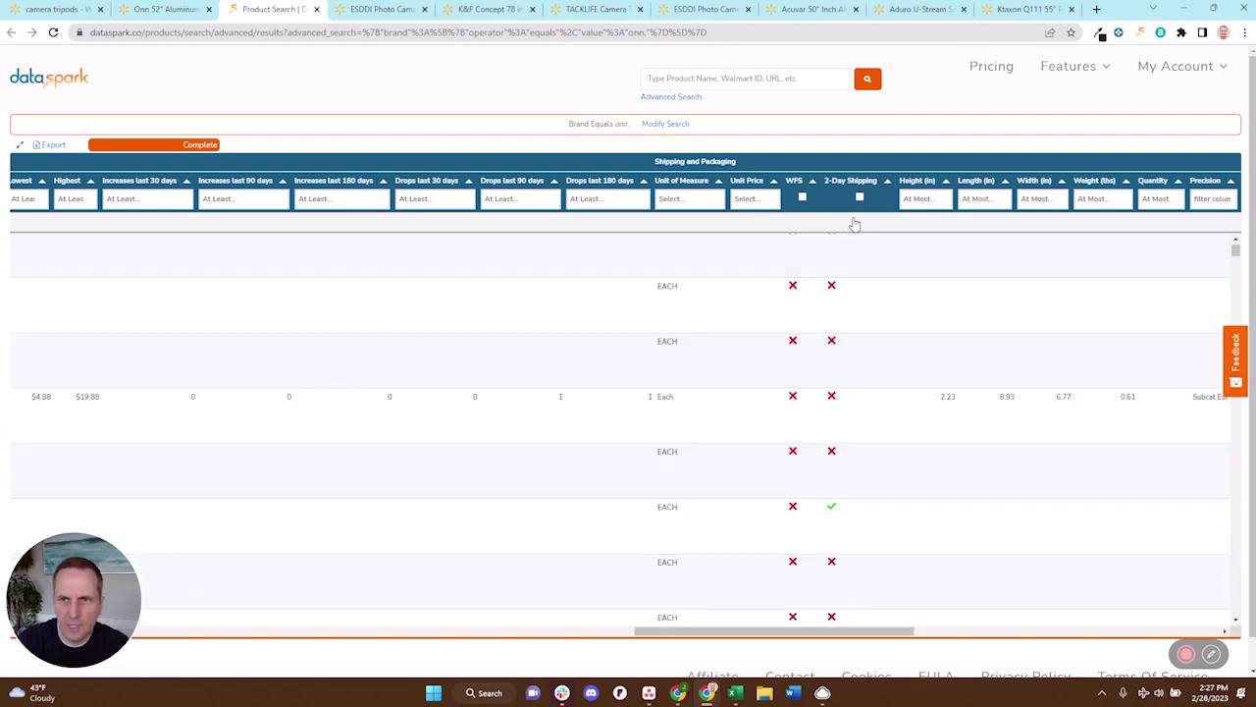
click(860, 199)
click(860, 199)
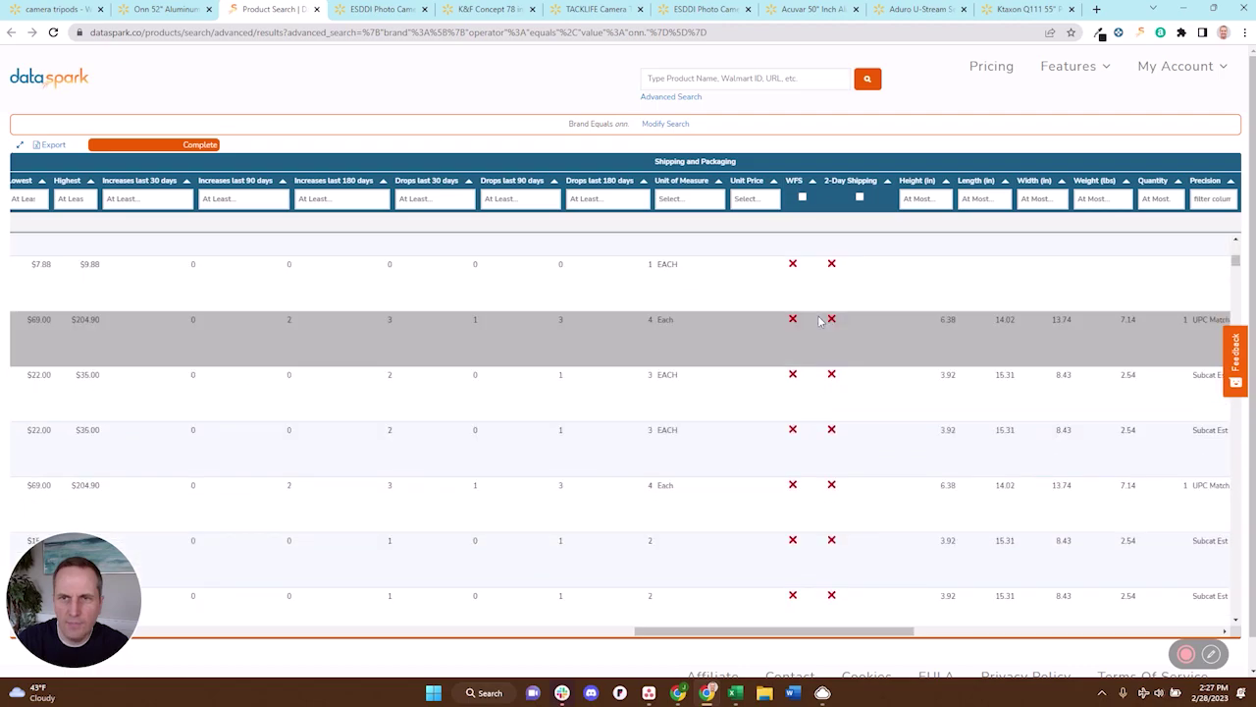
click(803, 199)
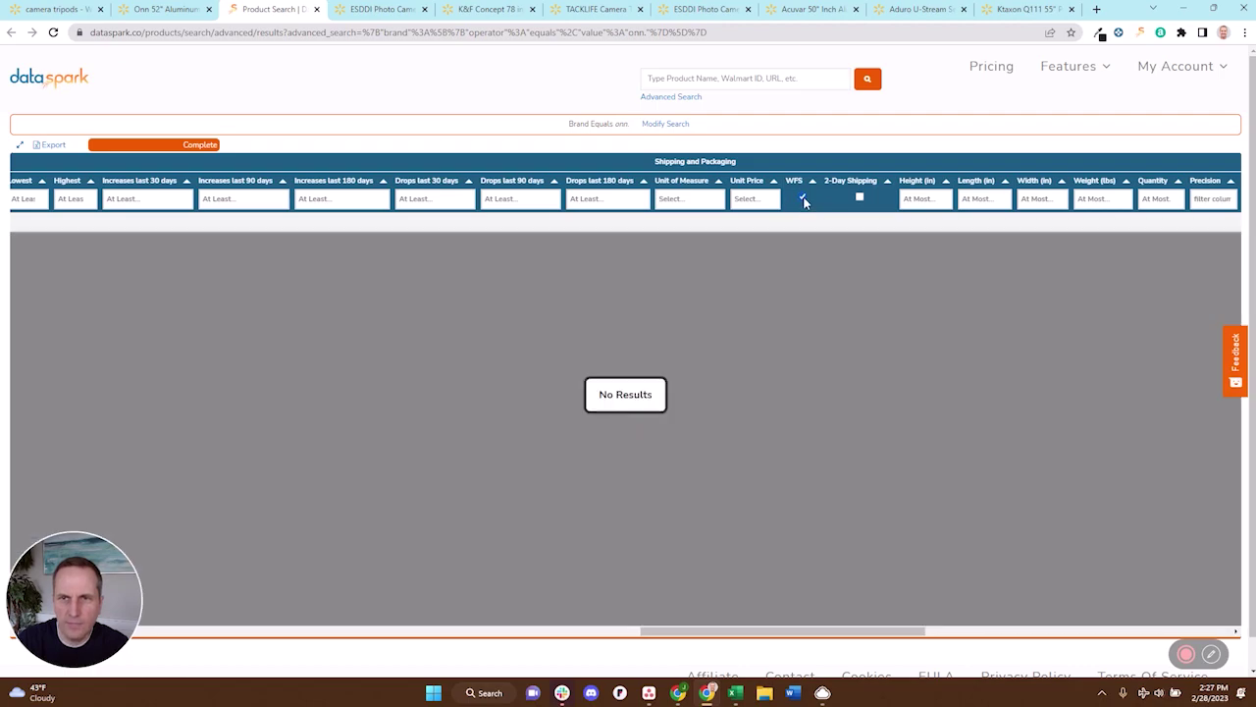
click(803, 198)
drag(766, 631, 70, 648)
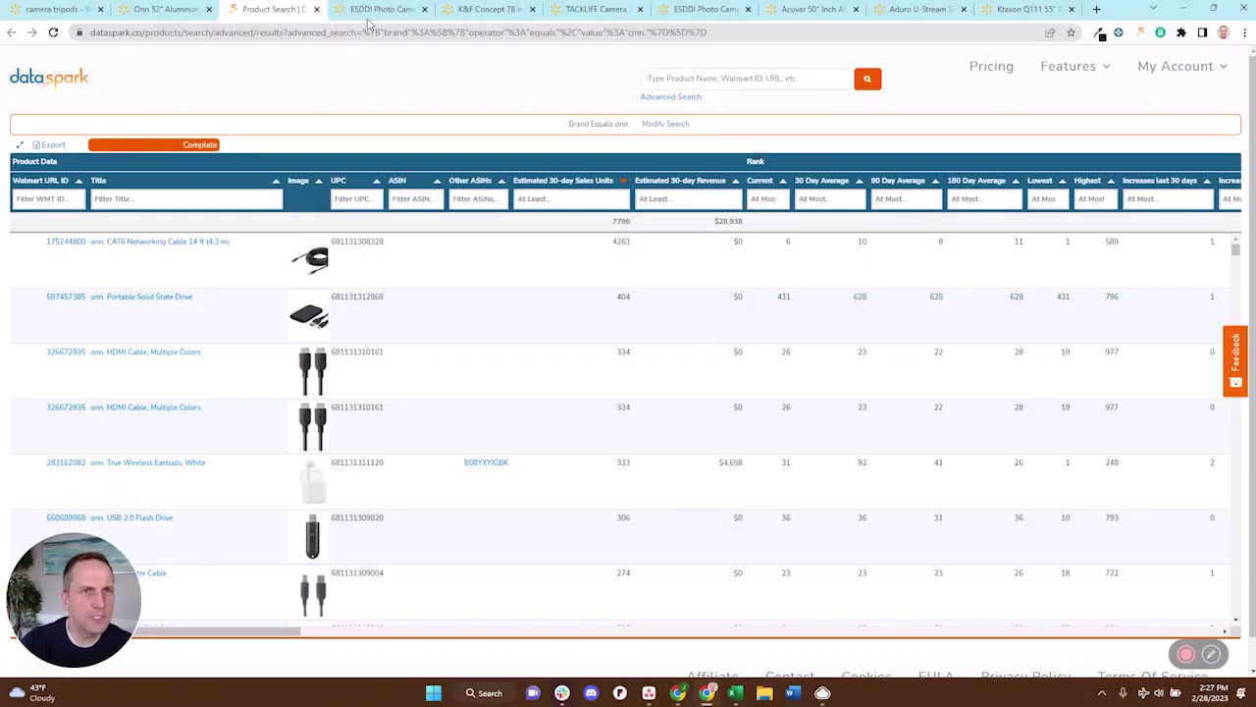
Step: On the ESDDI tripod listing, highlight its $9,027 brand sales figure
click(370, 11)
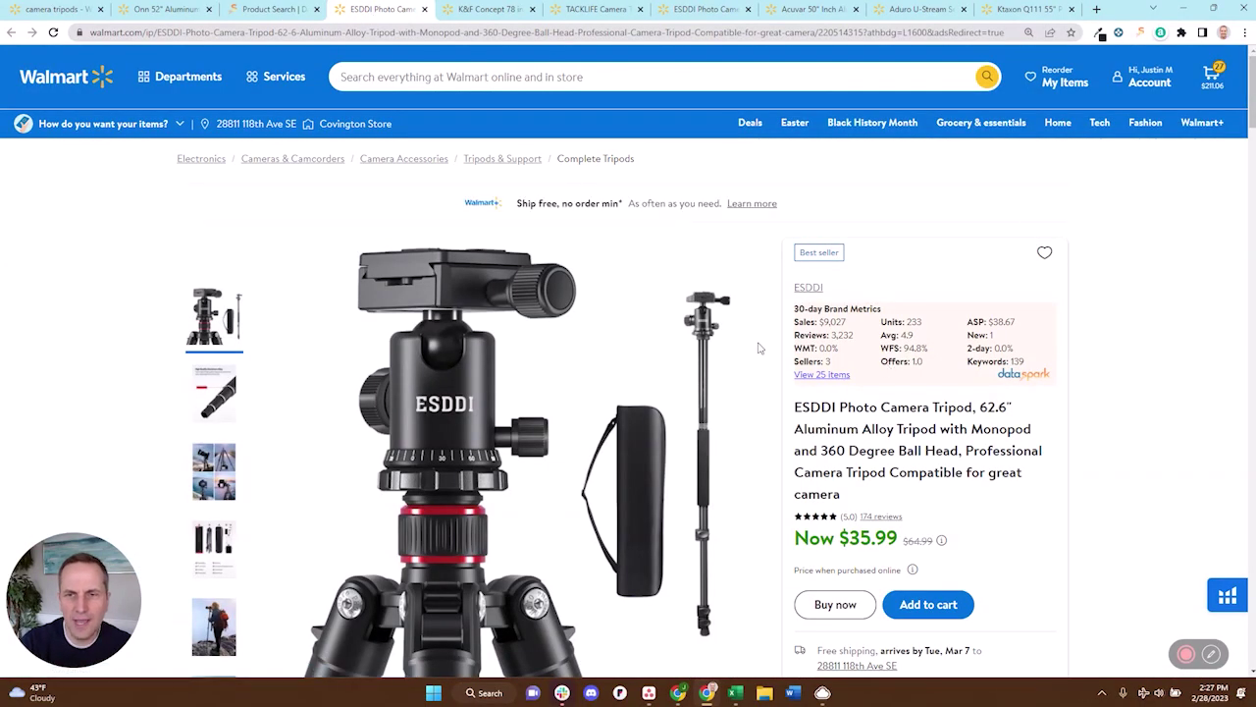
double_click(832, 321)
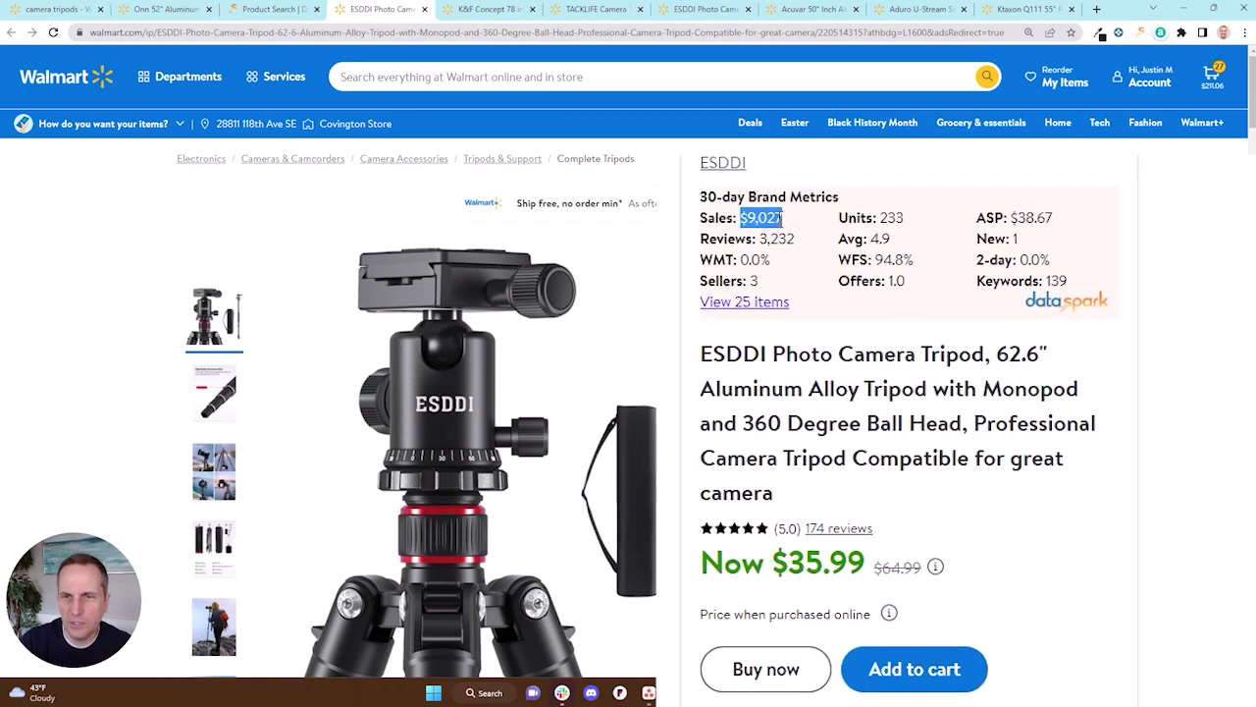
double_click(752, 216)
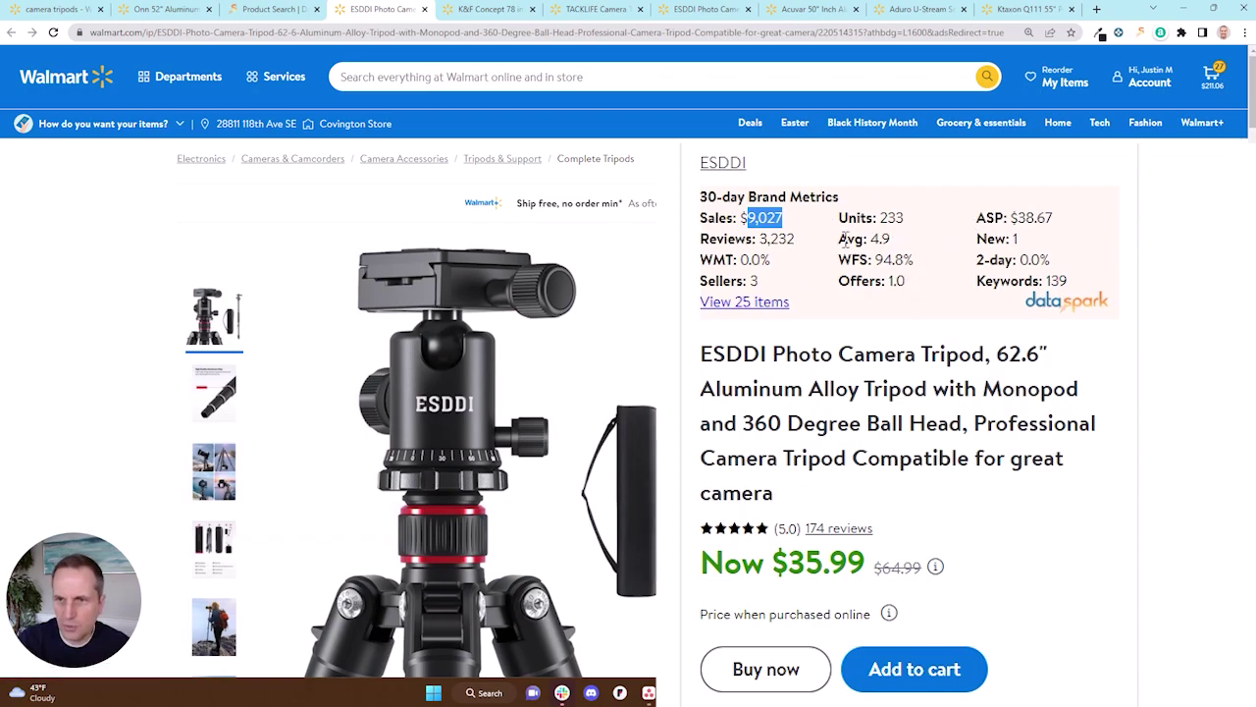
click(761, 283)
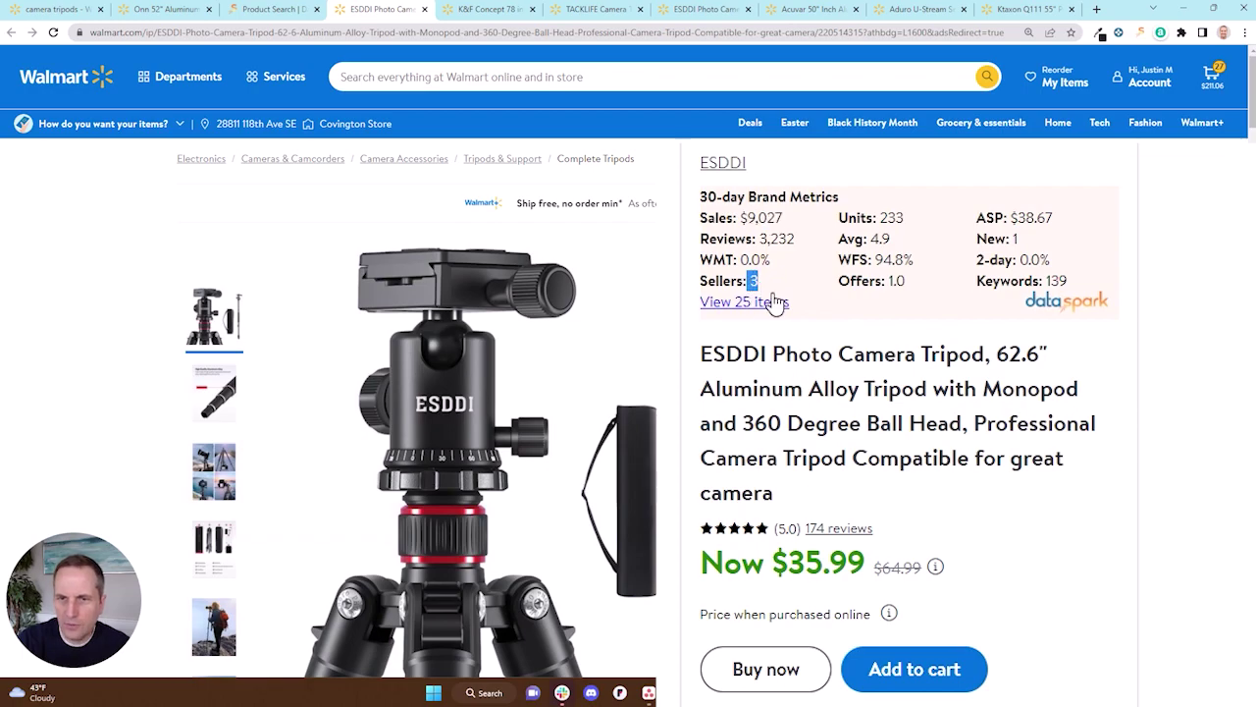
Step: Scroll through the ESDDI listing, then move to the K&F Concept tripod tab
scroll(800, 365, down, 4)
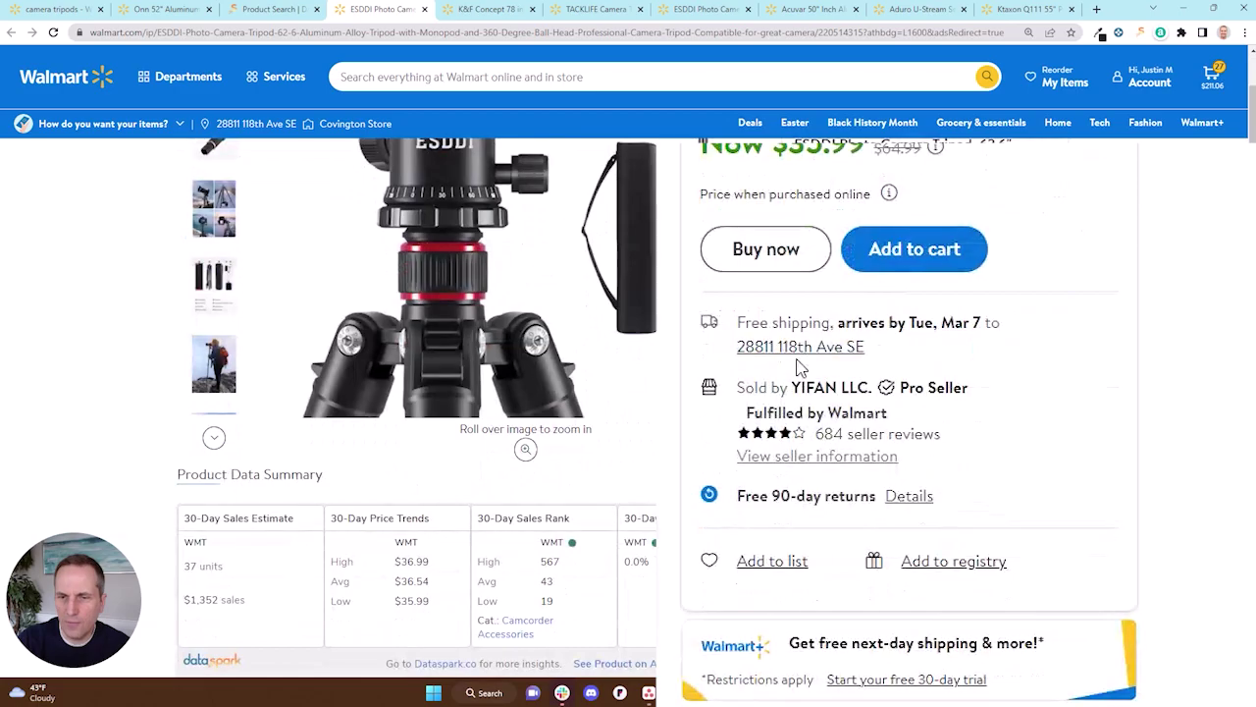
scroll(800, 366, down, 3)
scroll(773, 356, up, 5)
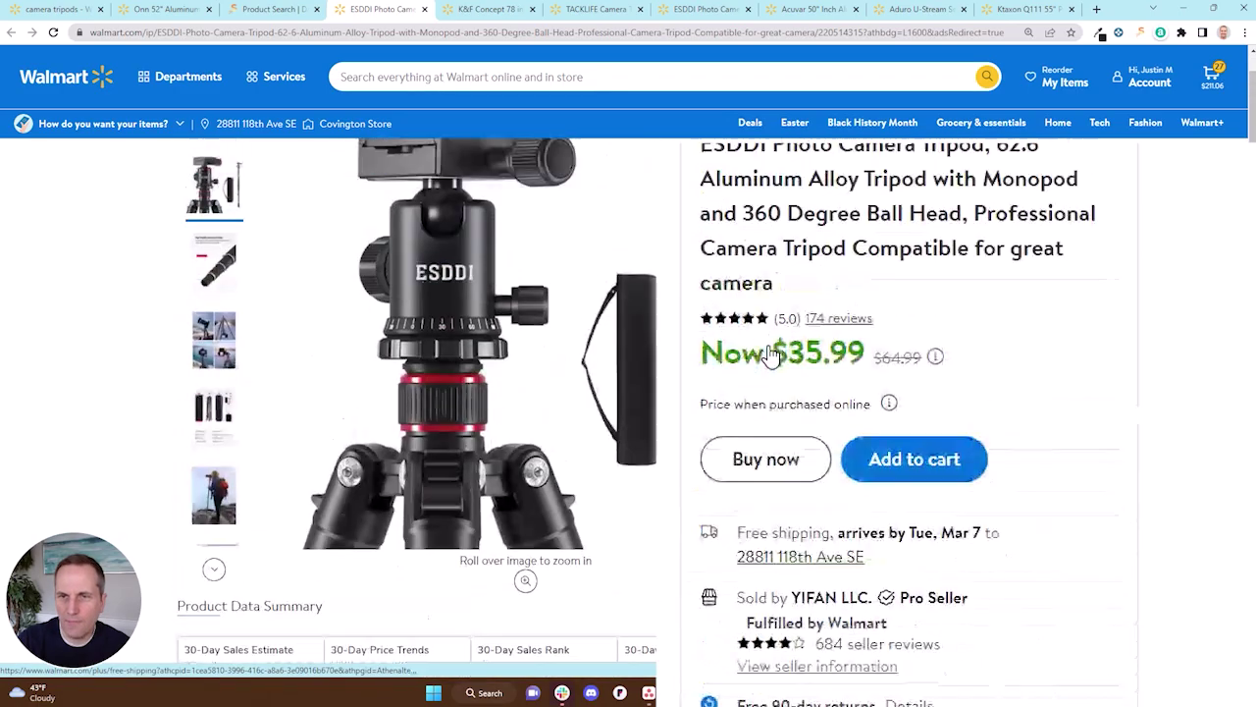
scroll(772, 355, up, 2)
scroll(785, 415, down, 5)
scroll(793, 413, up, 1)
scroll(785, 398, down, 1)
scroll(790, 388, up, 5)
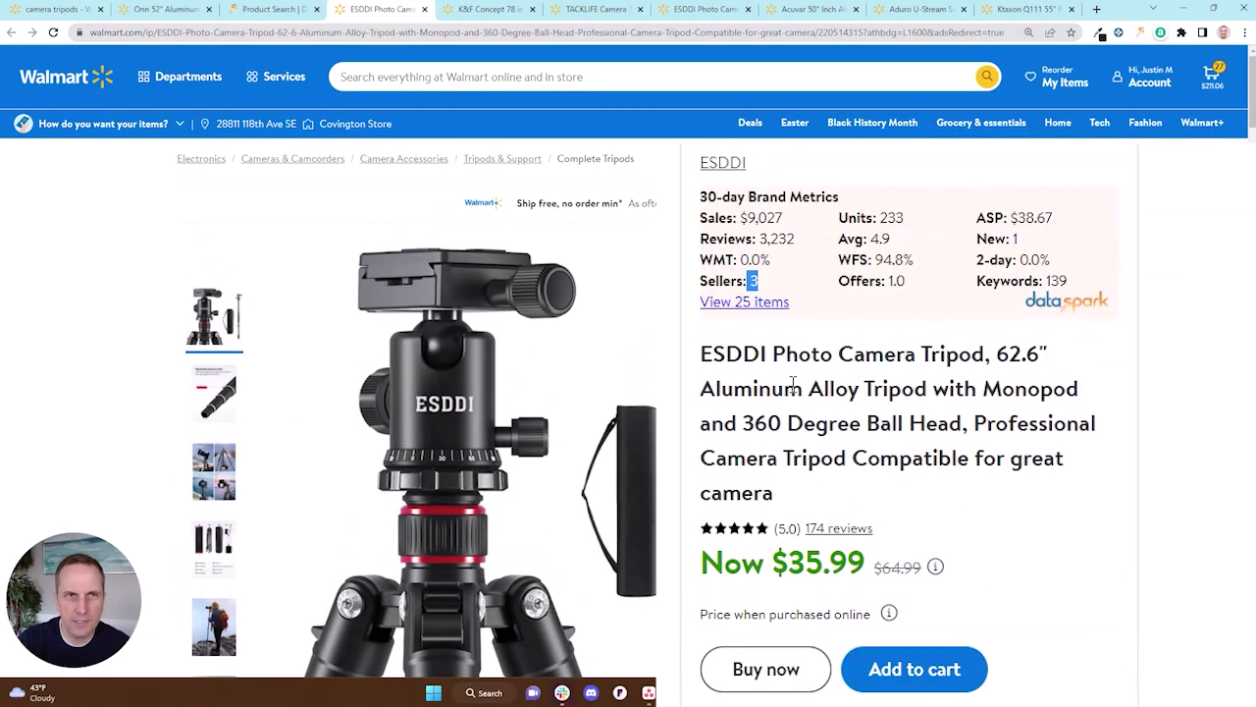
key(ctrl+Tab)
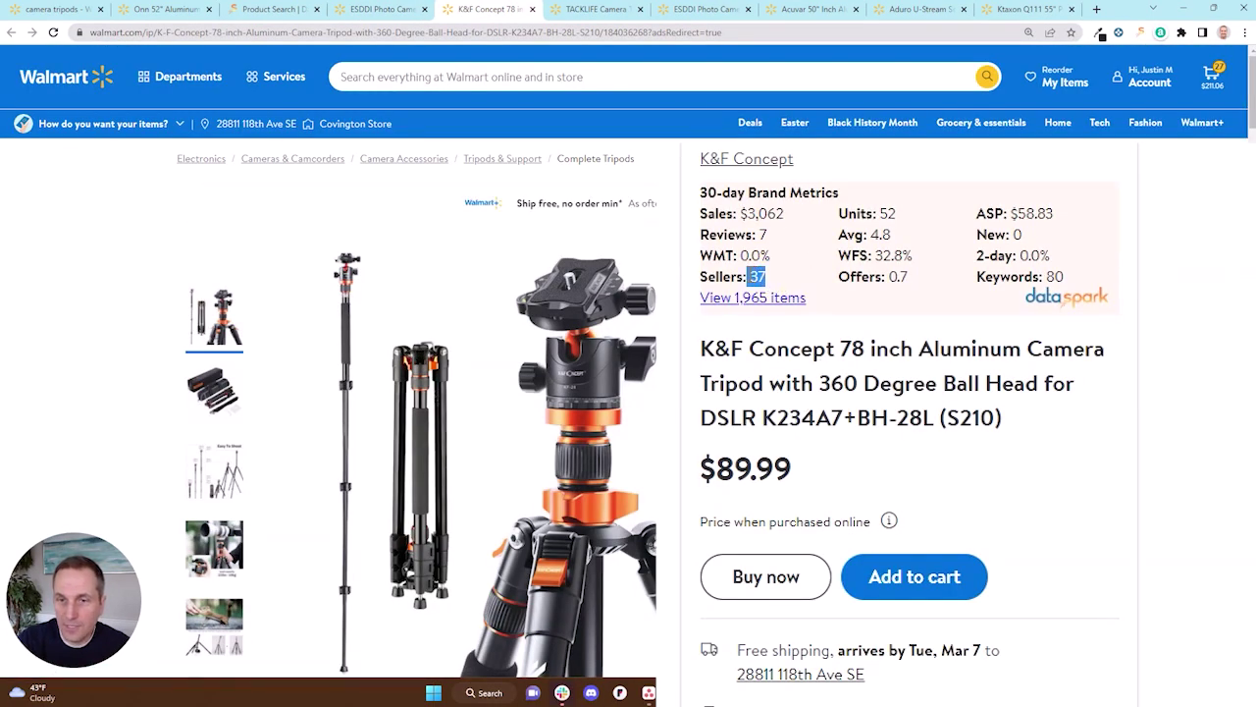
Step: Highlight K&F Concept's sales, WMT and WFS shares, brand name and 37 sellers; go to TACKLIFE
drag(786, 214, 745, 213)
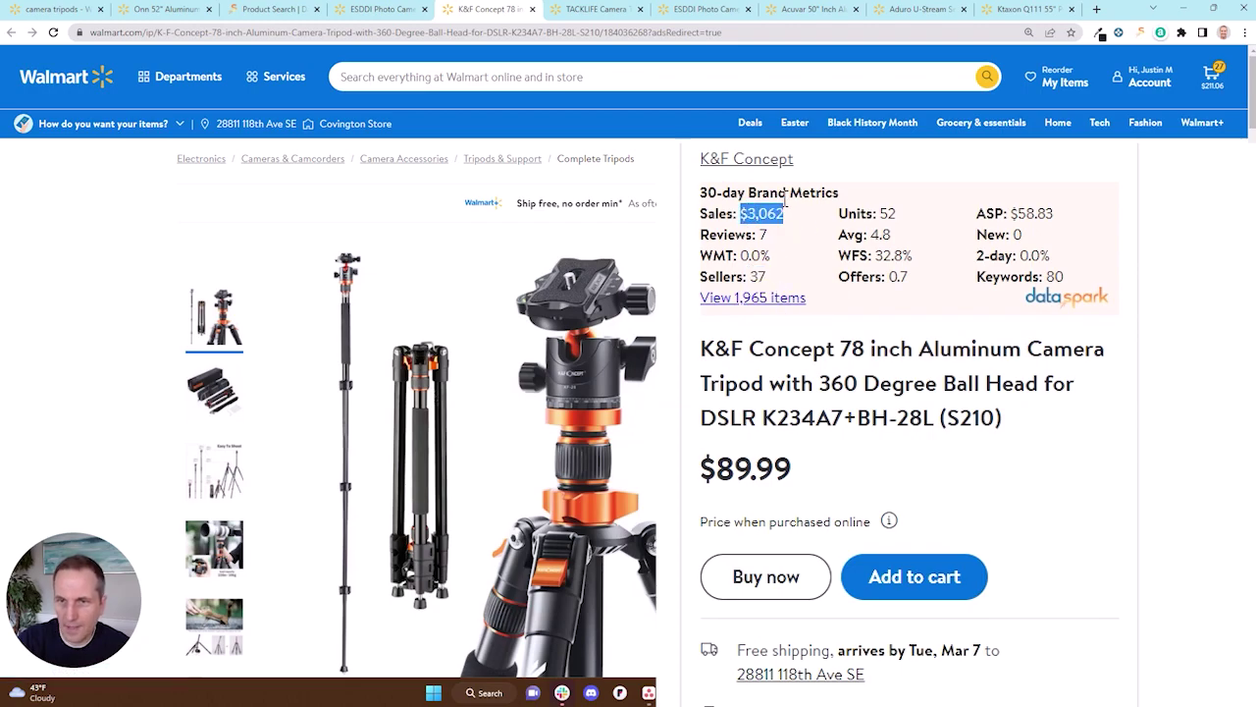
drag(773, 257, 743, 260)
drag(918, 256, 890, 258)
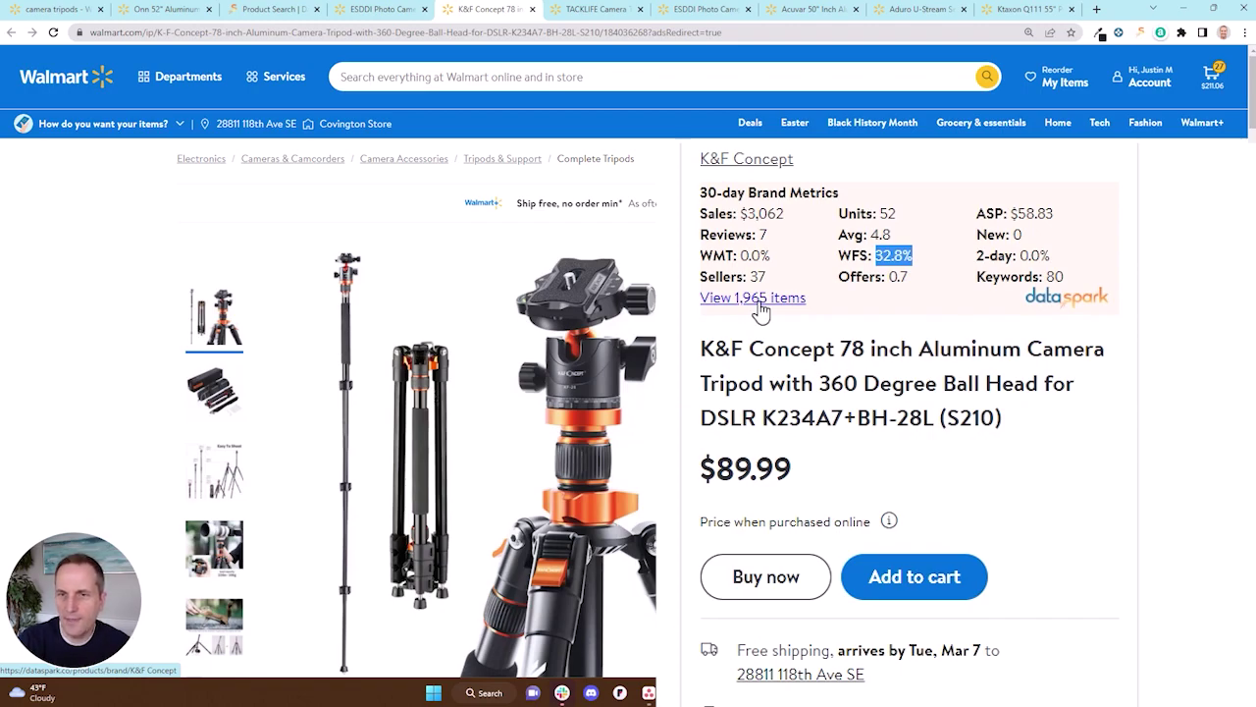
drag(825, 161, 695, 169)
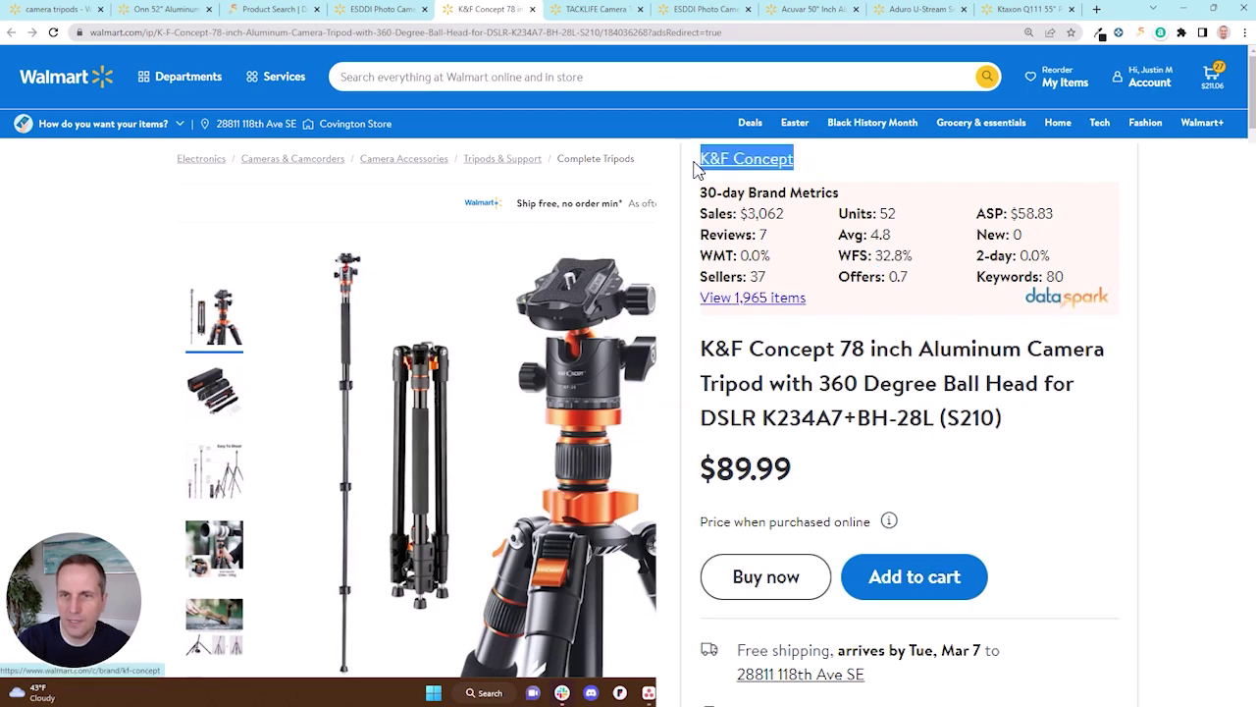
drag(775, 281, 751, 279)
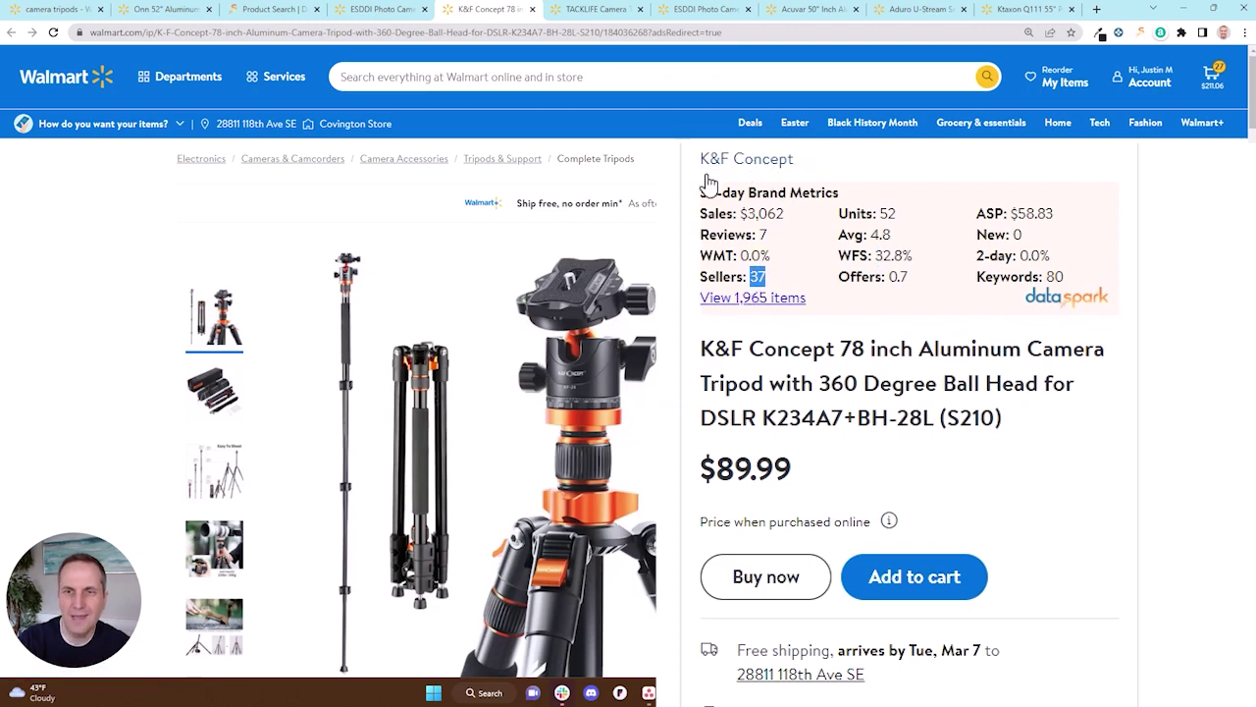
key(ctrl+Tab)
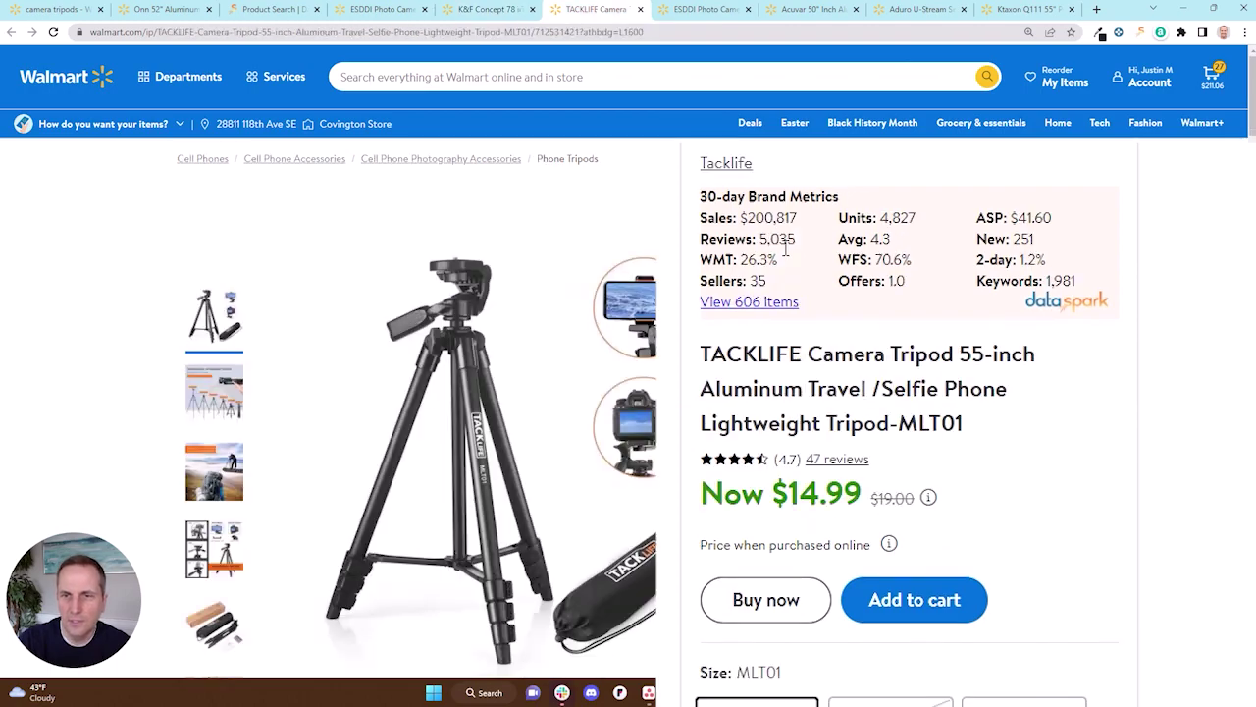
Step: Highlight TACKLIFE's $200,817 sales, 70.6% WFS share and 35 sellers
drag(803, 220, 749, 260)
drag(913, 260, 876, 260)
click(764, 280)
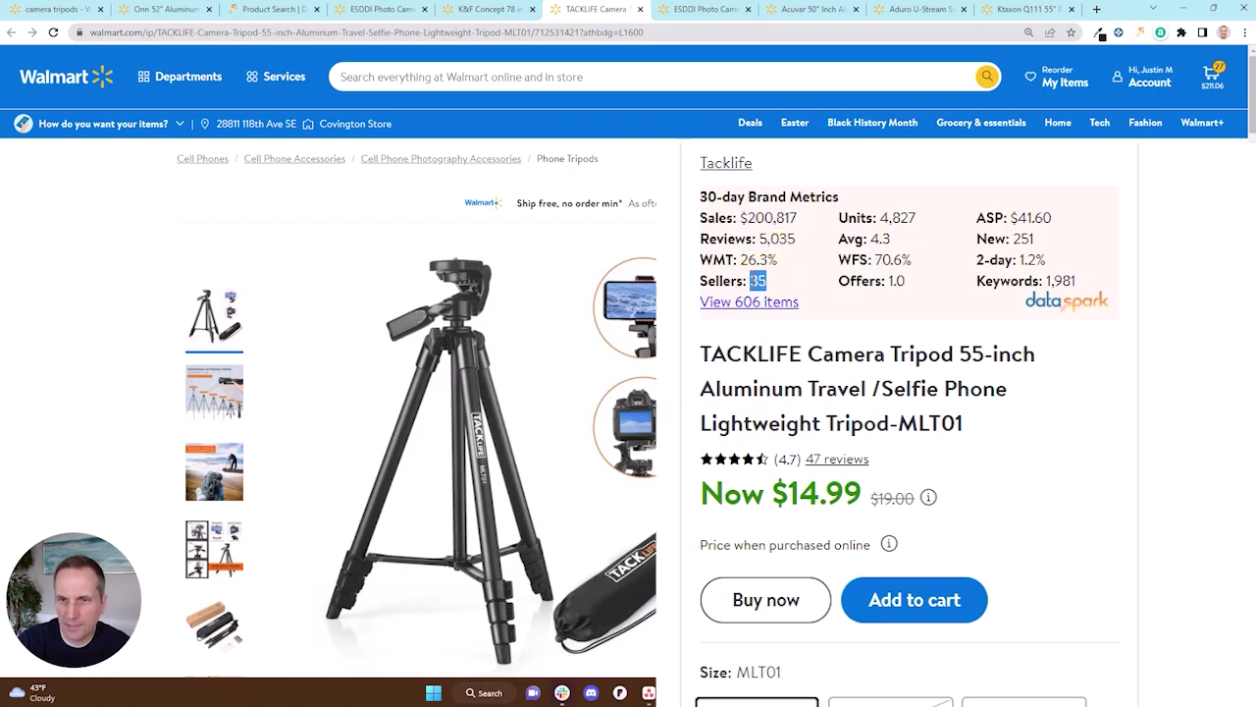
drag(799, 220, 745, 222)
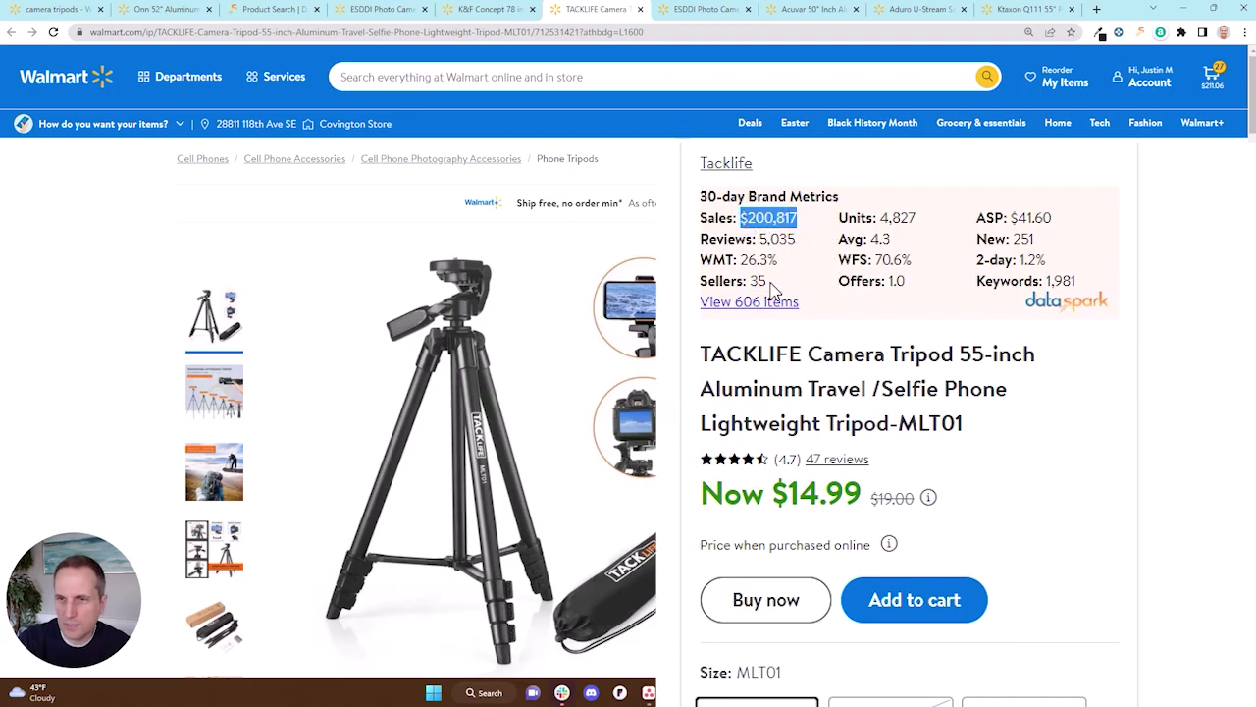
Step: Revisit ESDDI's $9,027 sales, then highlight Acuvar's $11,791 sales figure
key(ctrl+Tab)
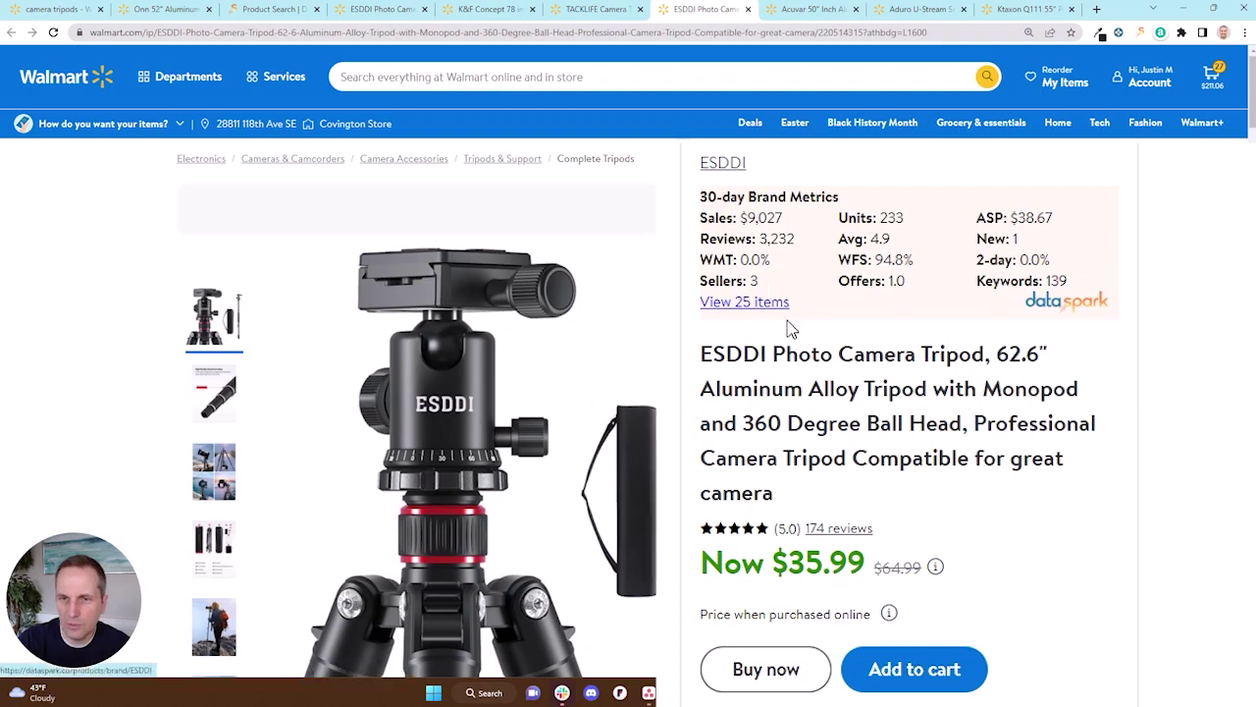
drag(793, 219, 738, 220)
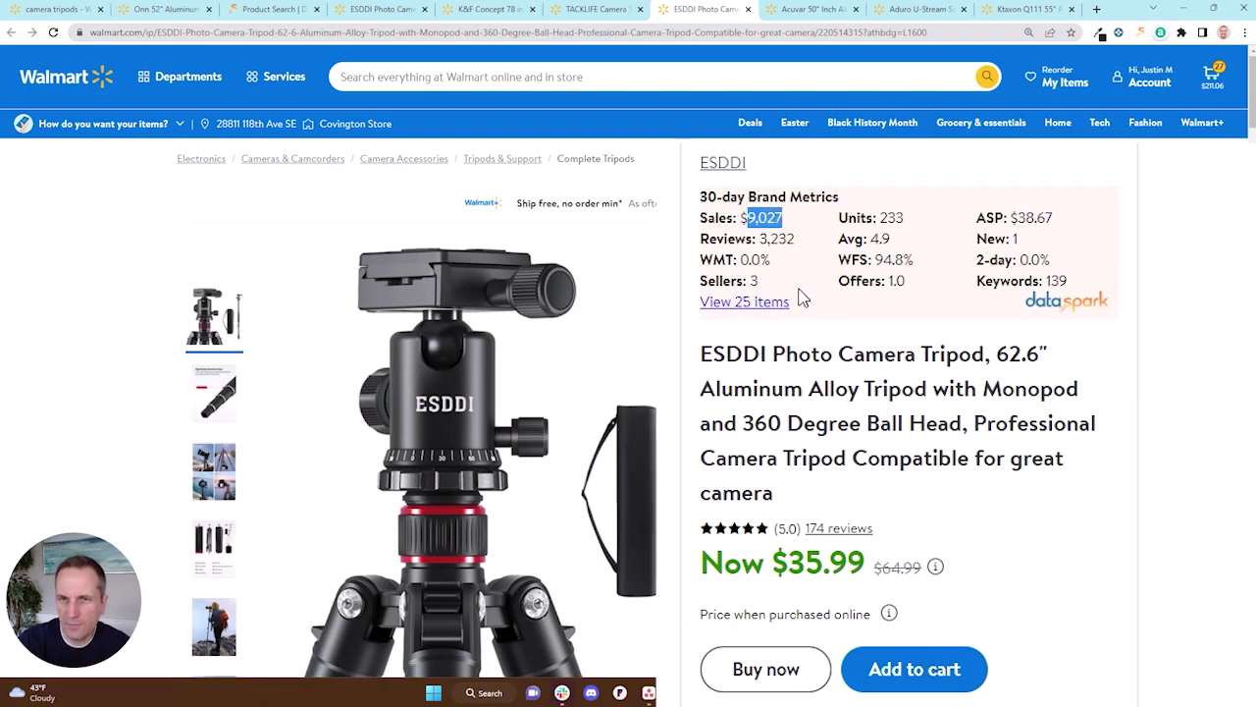
key(ctrl+Tab)
drag(793, 218, 738, 218)
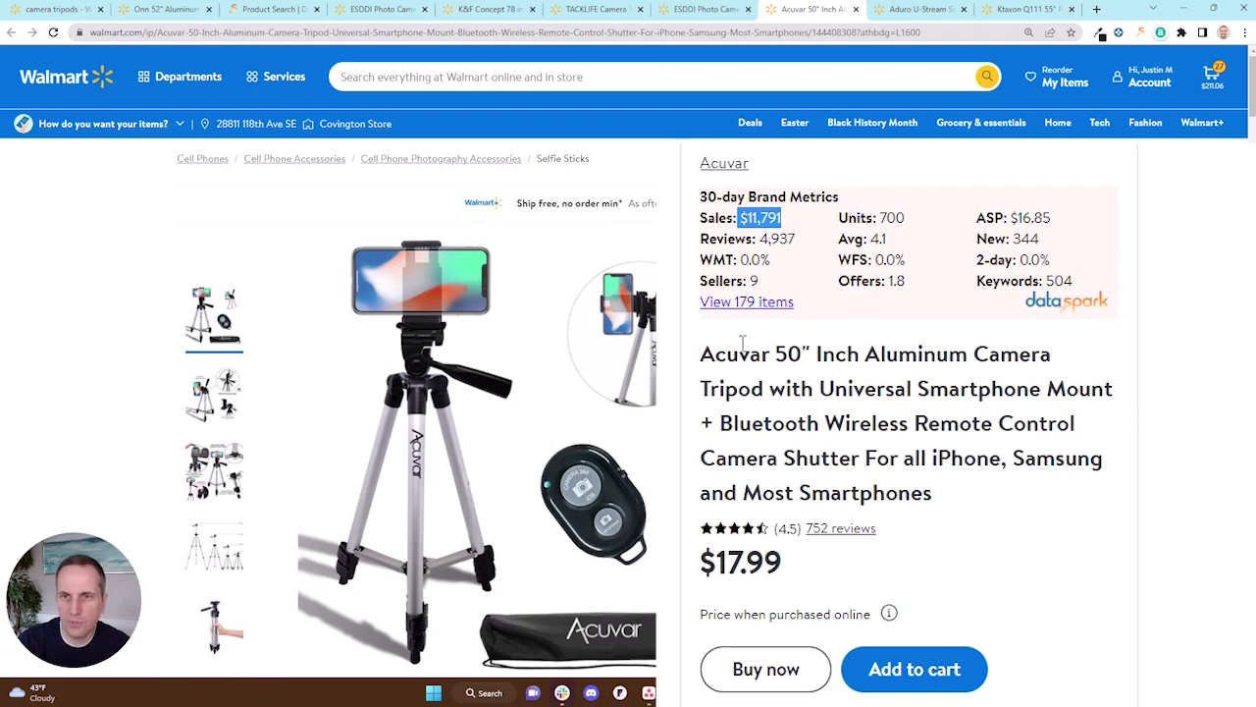
Step: Check Acuvar's 9 sellers and 0.0% WFS share, then move on to the next browser tab
click(759, 282)
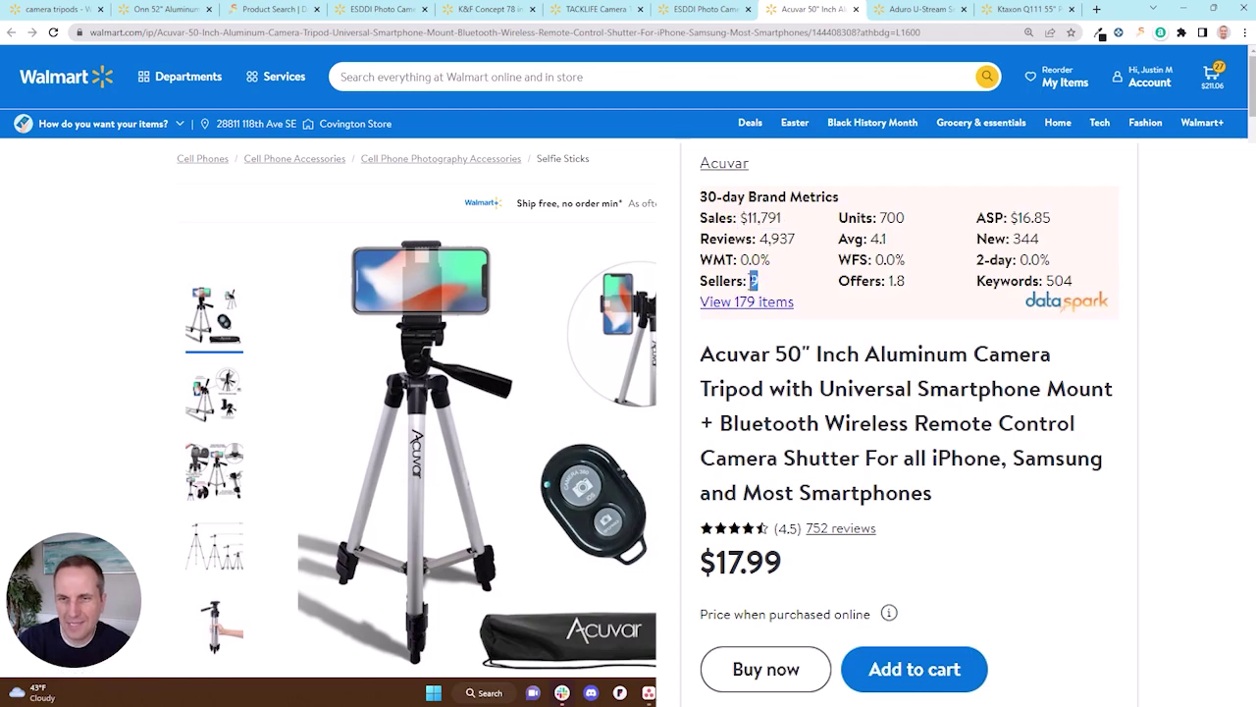
scroll(805, 415, down, 6)
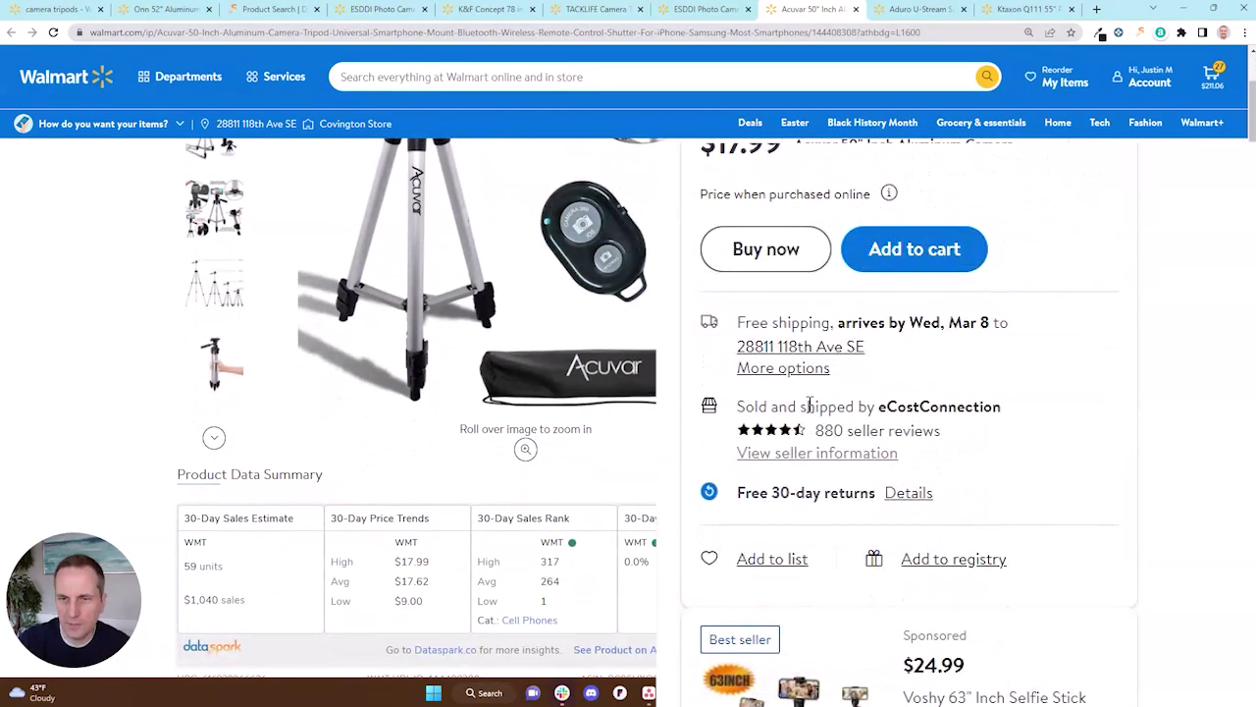
scroll(814, 407, up, 5)
drag(906, 159, 883, 165)
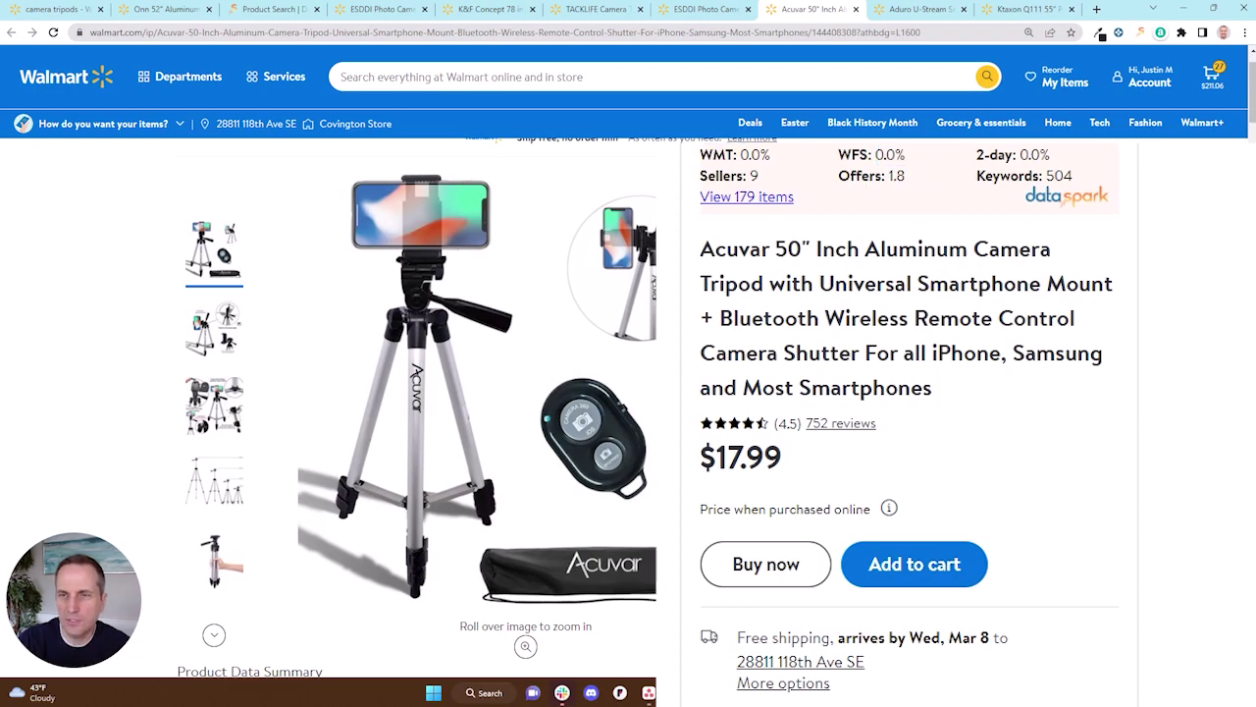
key(ctrl+Tab)
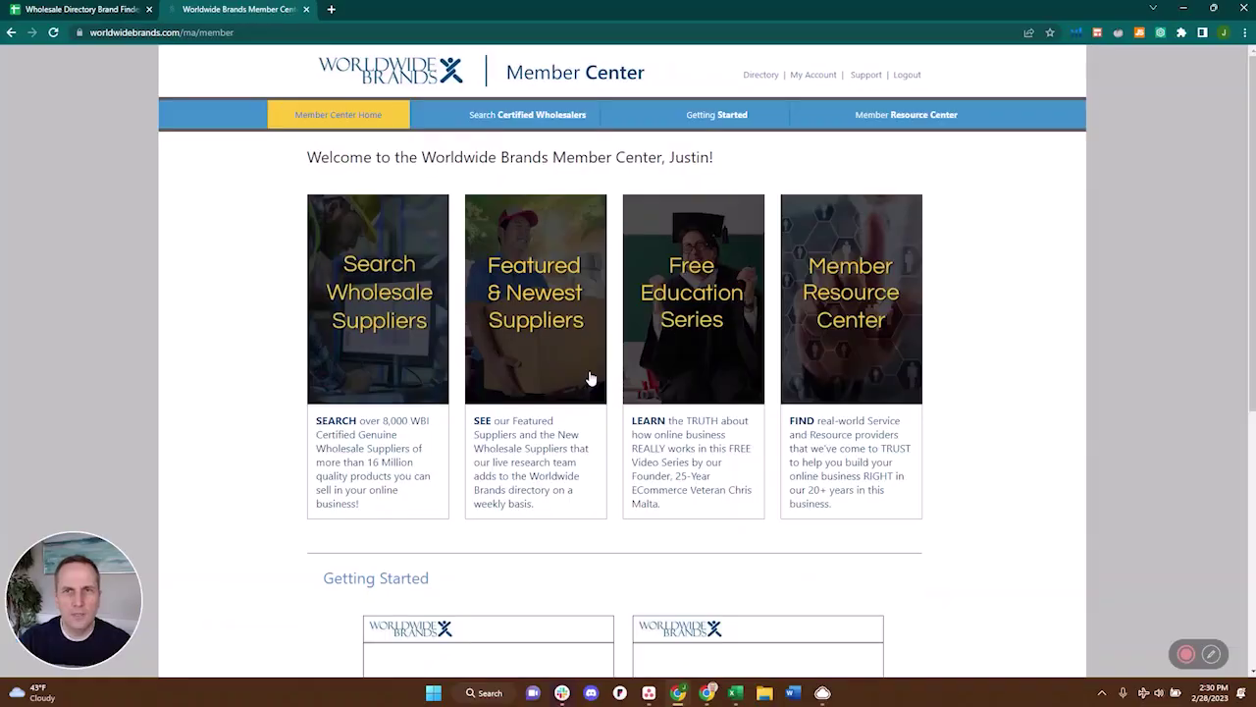
Step: Open the Worldwide Brands wholesale supplier search directory and scroll through it
scroll(354, 343, down, 1)
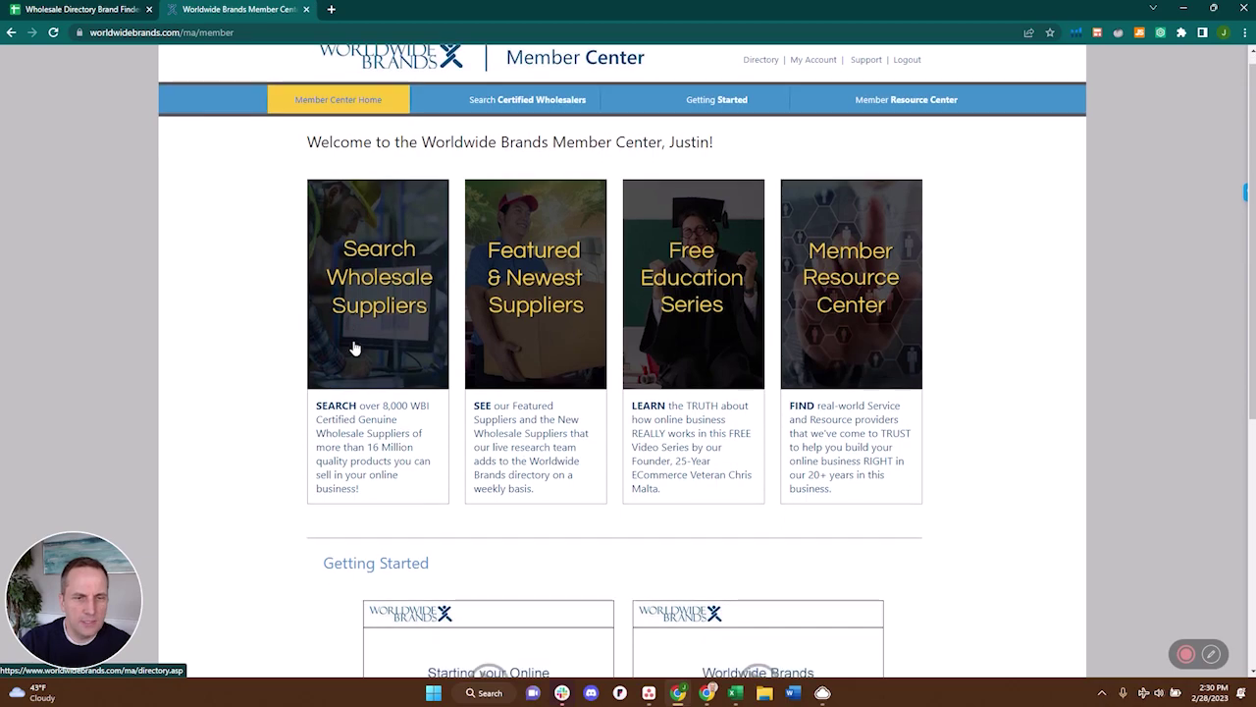
click(355, 342)
scroll(138, 344, down, 6)
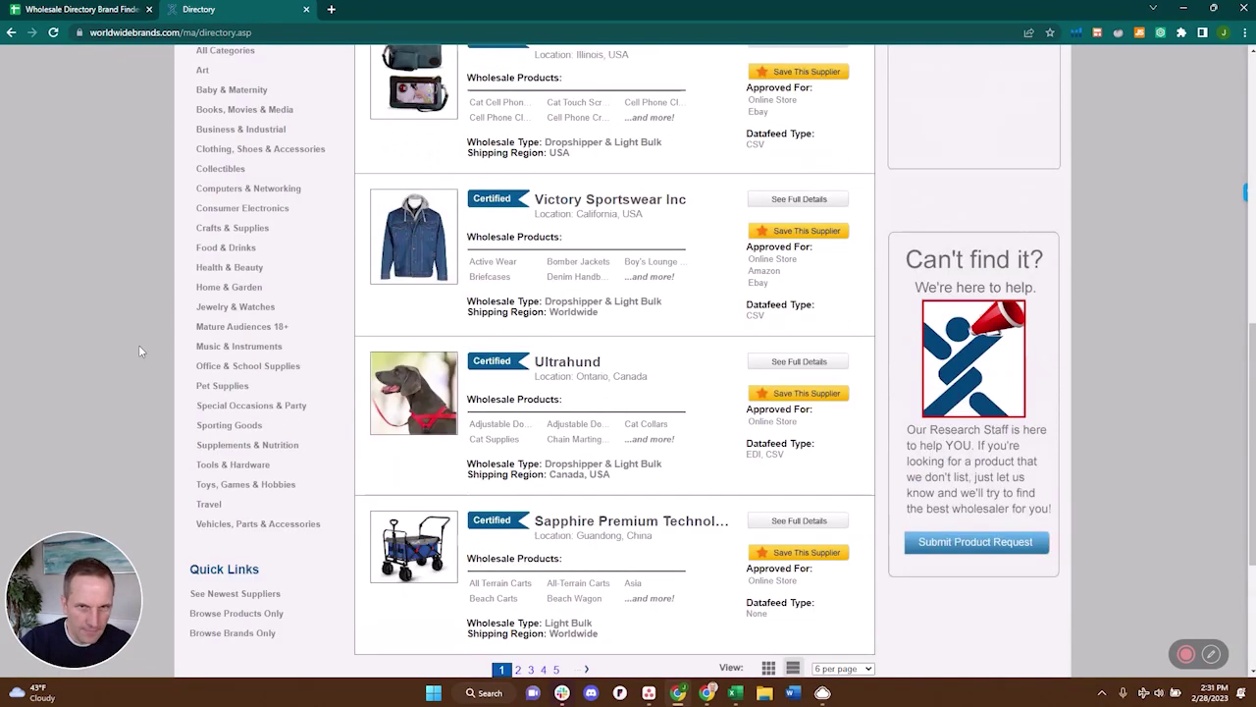
scroll(139, 344, up, 4)
scroll(139, 344, up, 1)
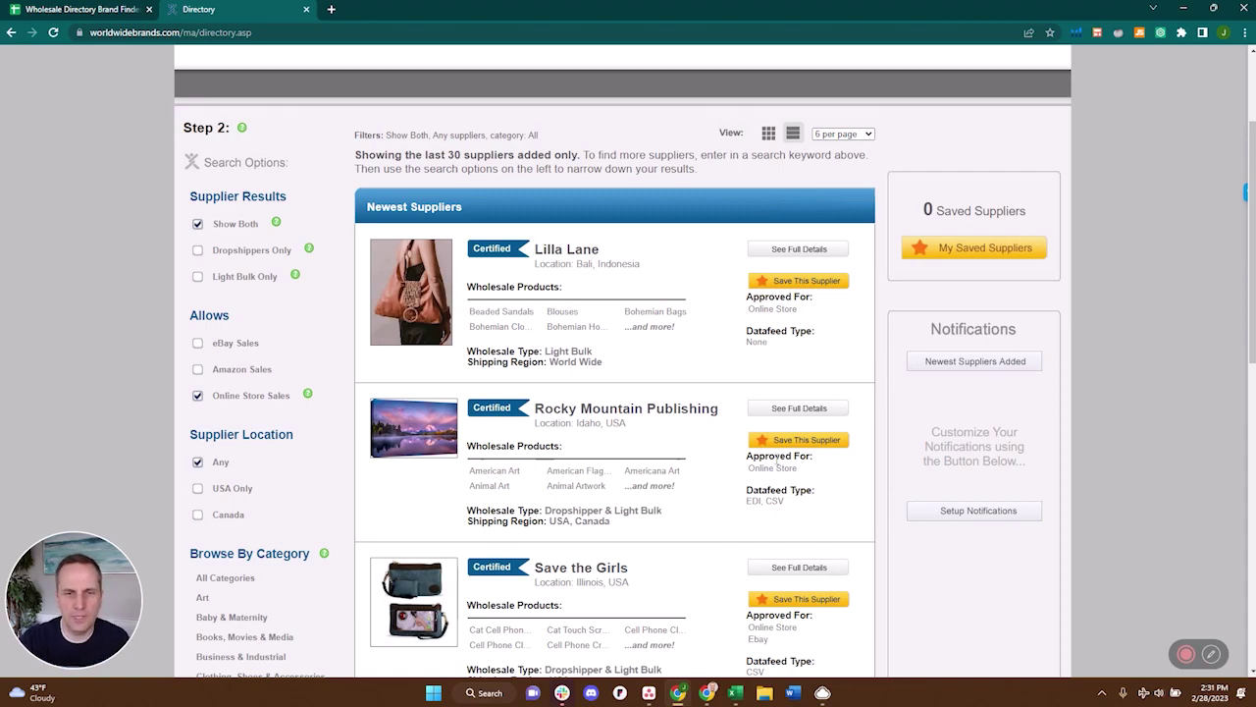
Step: List the directory's brands only, then return to the Wholesale Directory Brand Finder sheet
scroll(777, 459, down, 10)
click(233, 367)
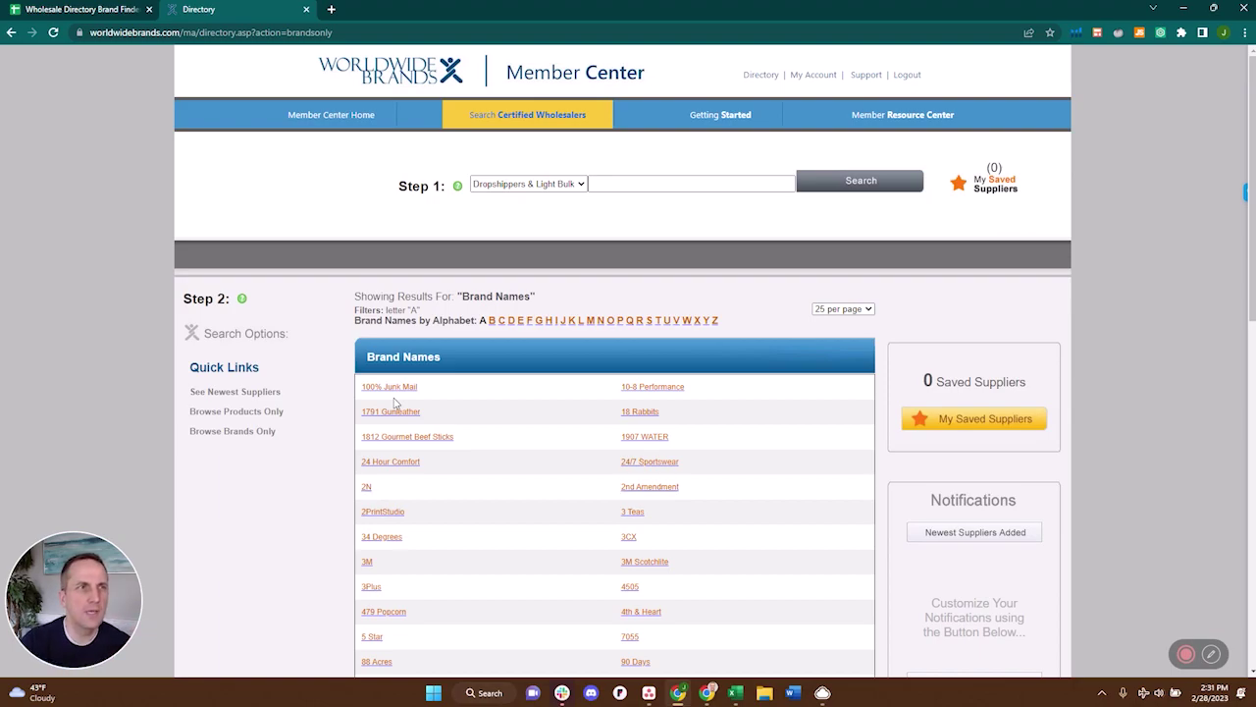
click(85, 9)
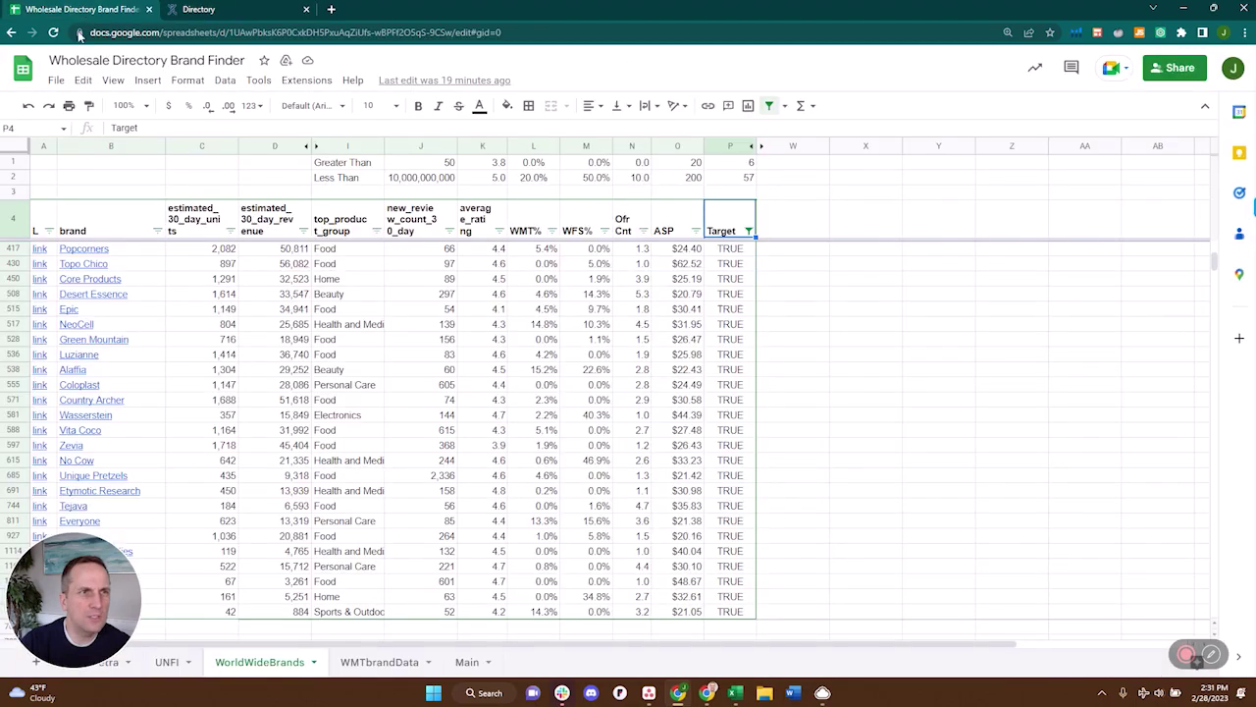